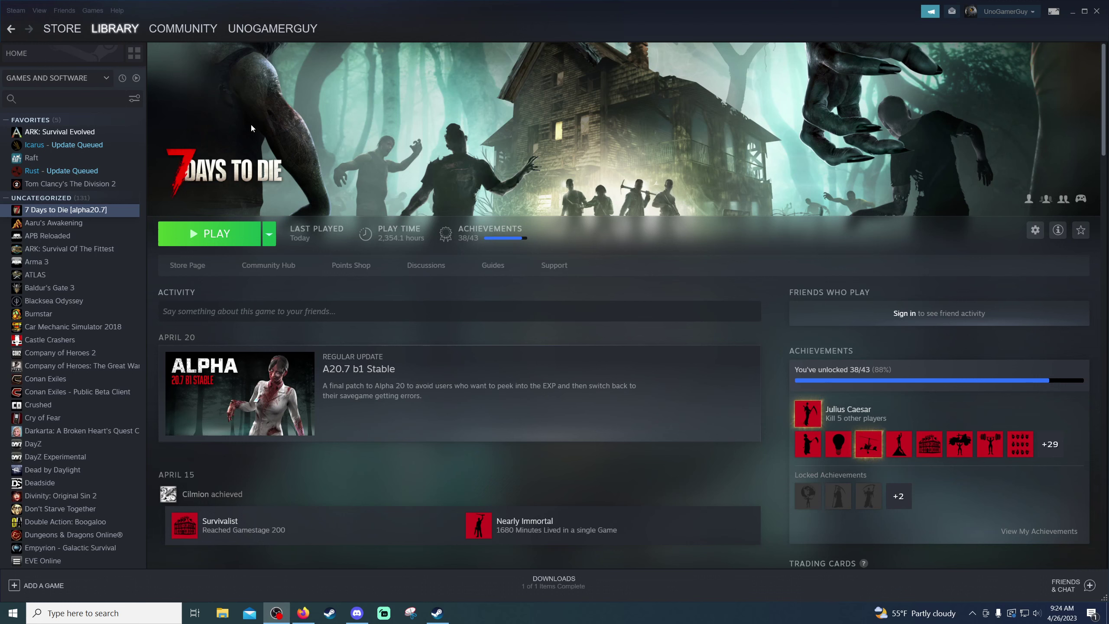
Open the 7 Days to Die [alpha20.7] install folder from its Steam library entry via Manage > Browse local files
mouse_move(111, 31)
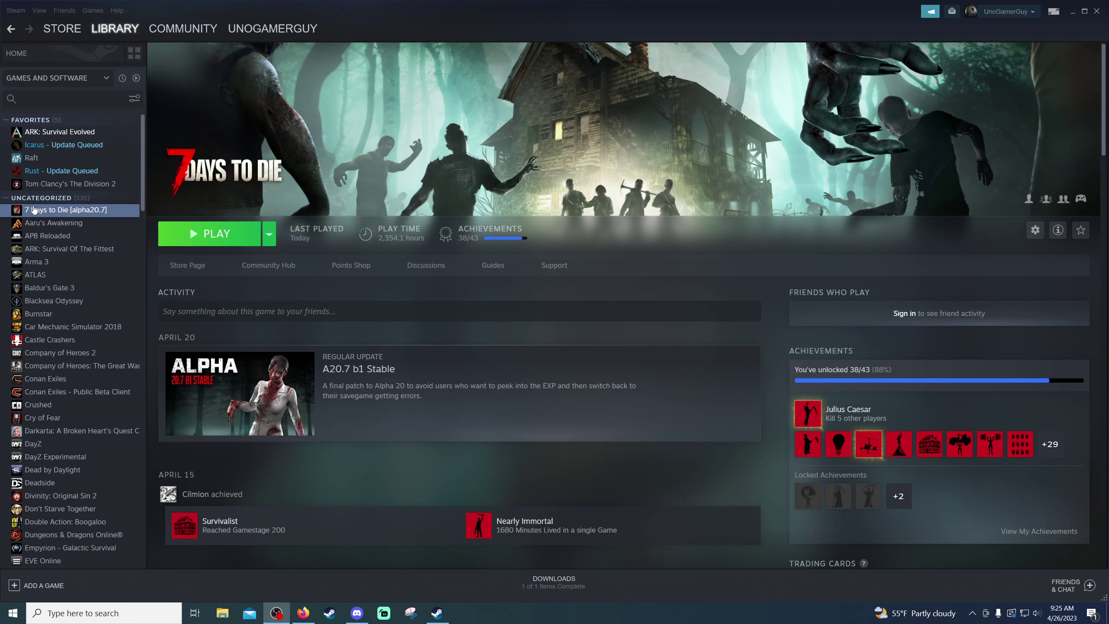
right_click(60, 214)
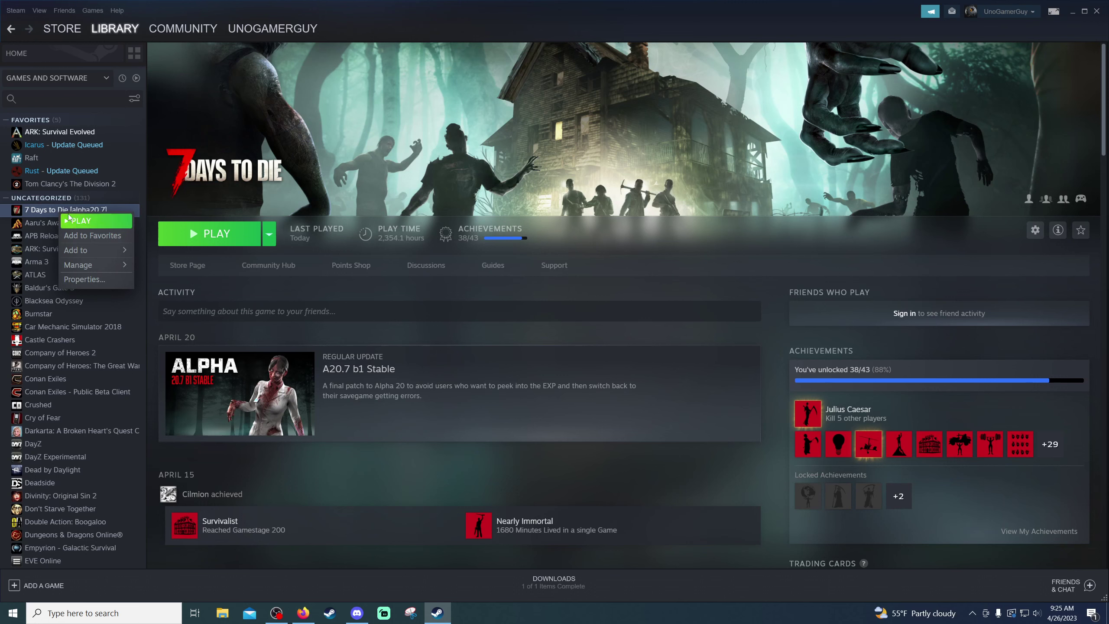
mouse_move(103, 254)
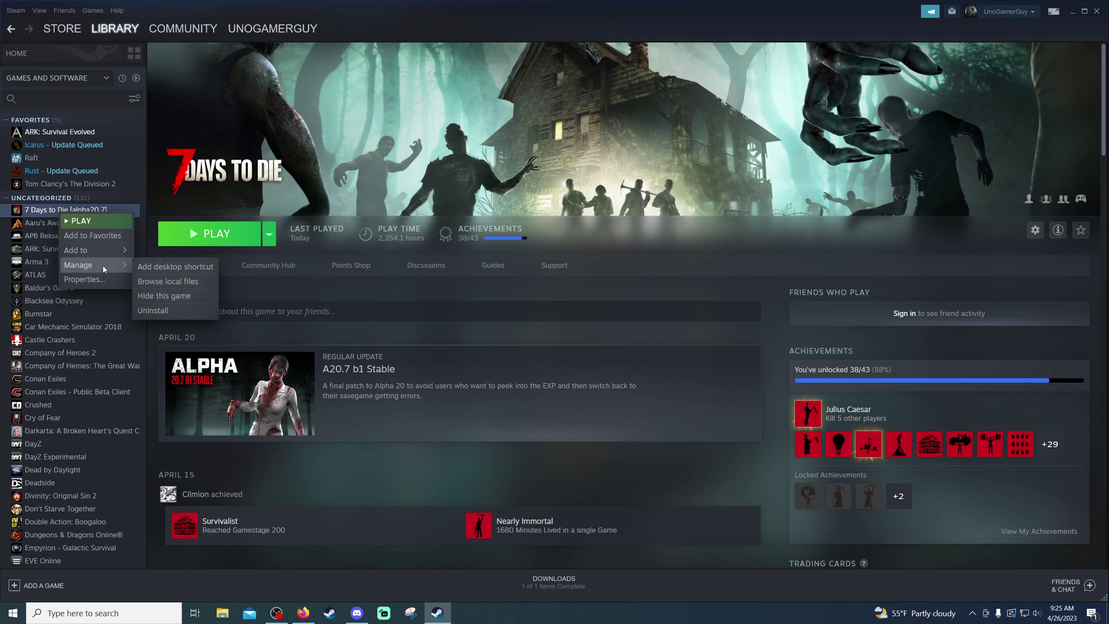
click(187, 283)
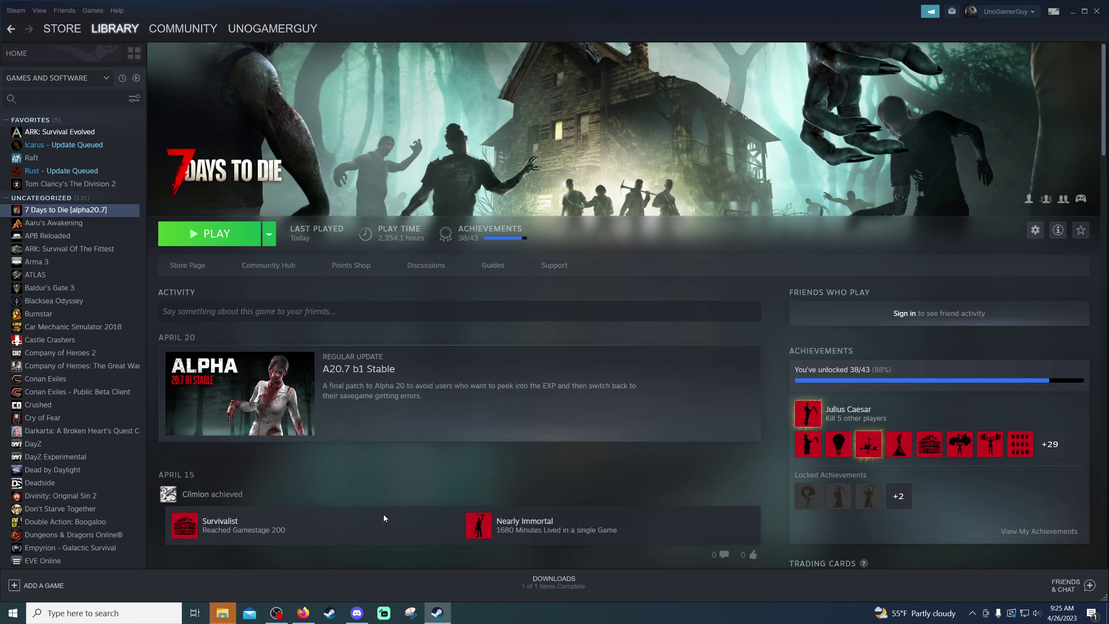
Bring the 7 Days To Die folder window forward, move it up and maximize it
click(223, 614)
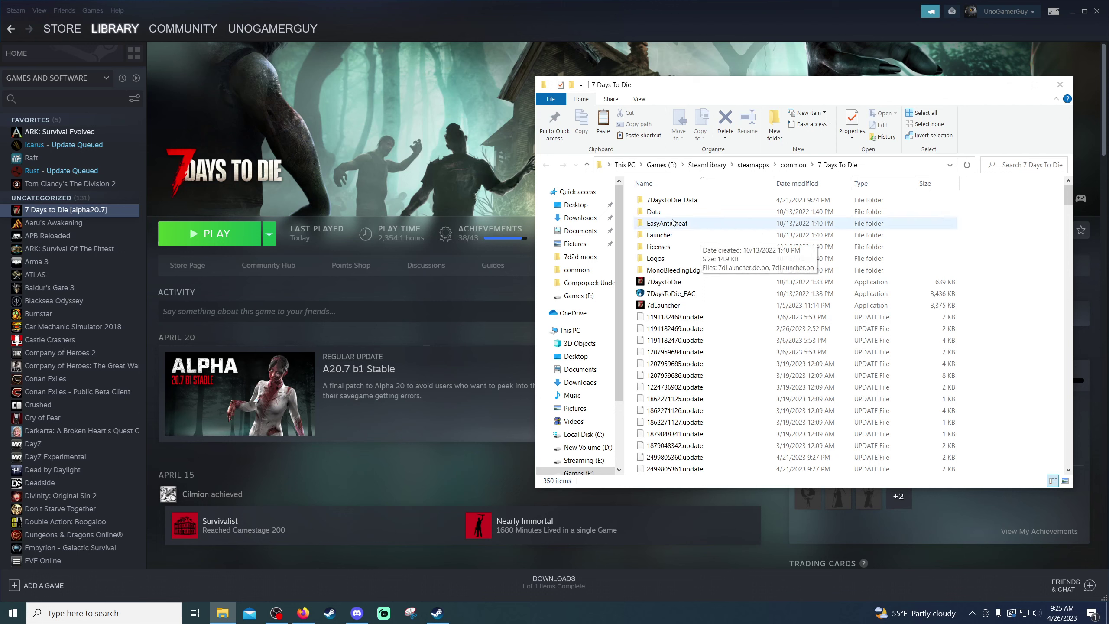
mouse_move(691, 203)
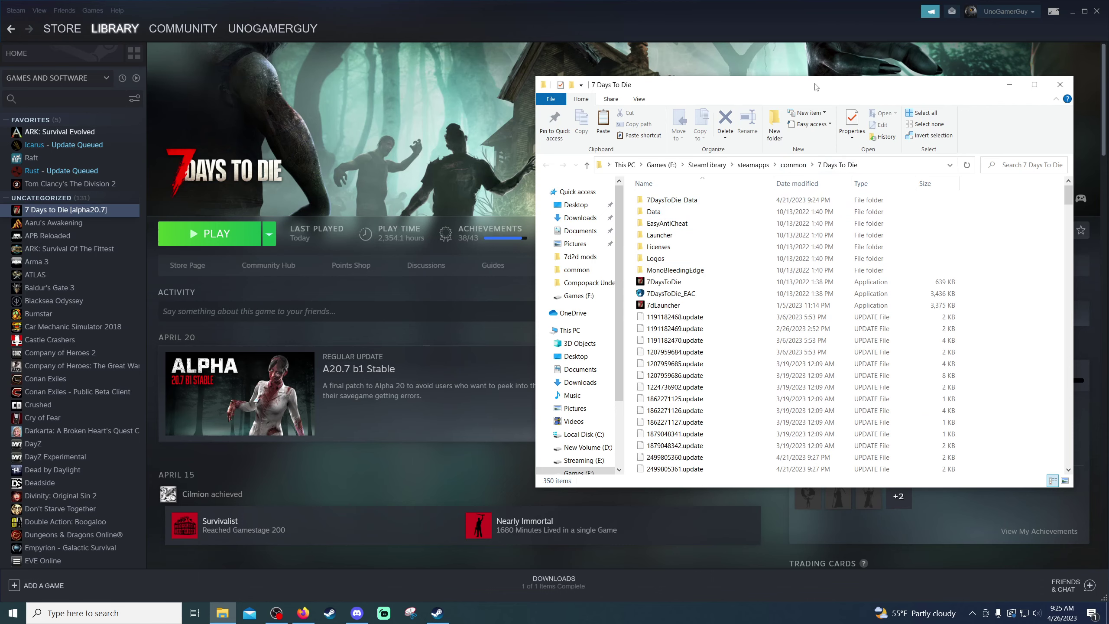
drag(816, 86, 652, 16)
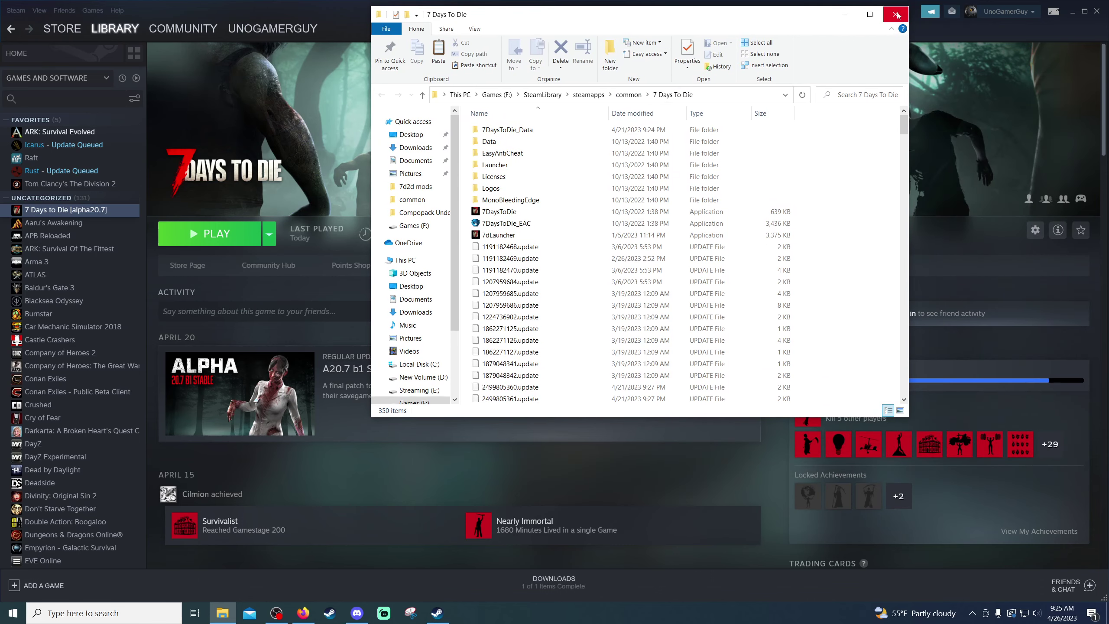
click(870, 14)
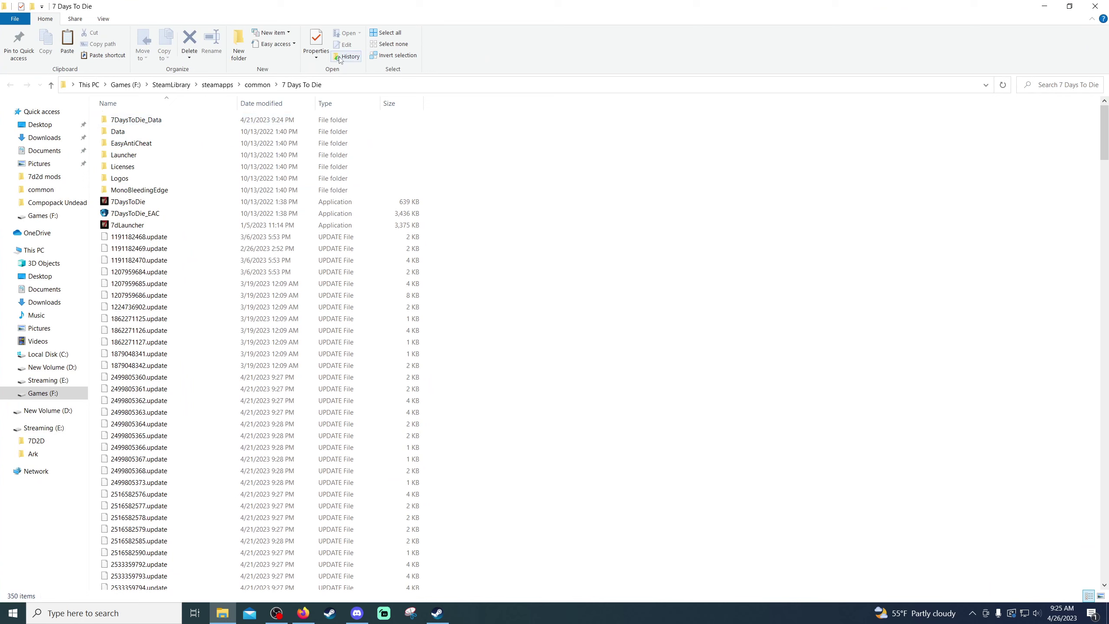
Copy the 7 Days To Die folder from common and jump to the Games (F:) root
click(255, 86)
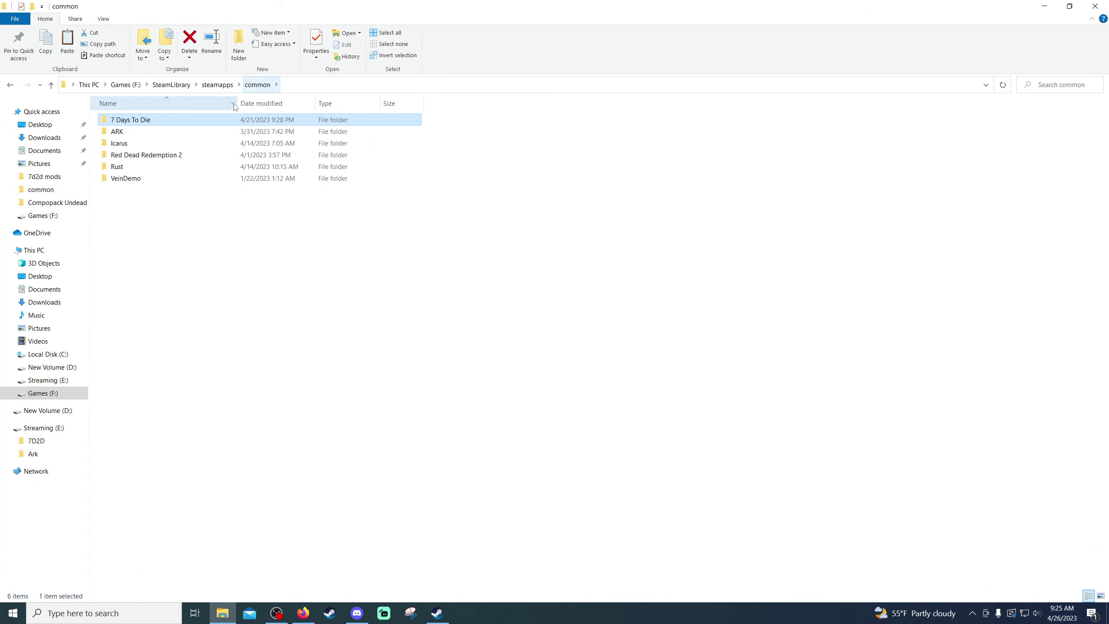
mouse_move(161, 122)
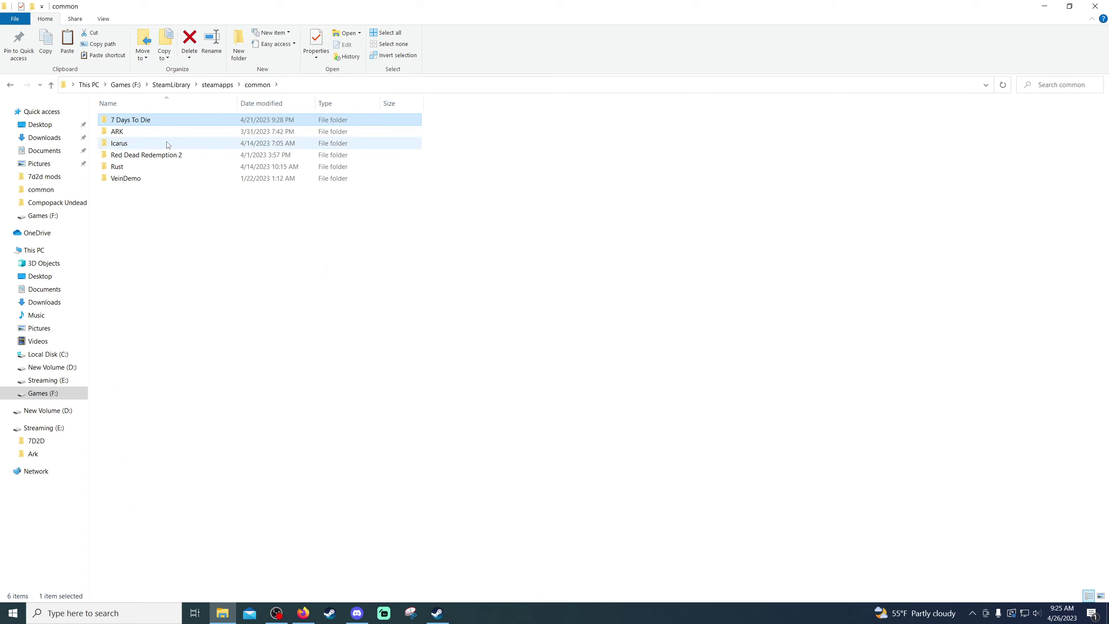
right_click(174, 124)
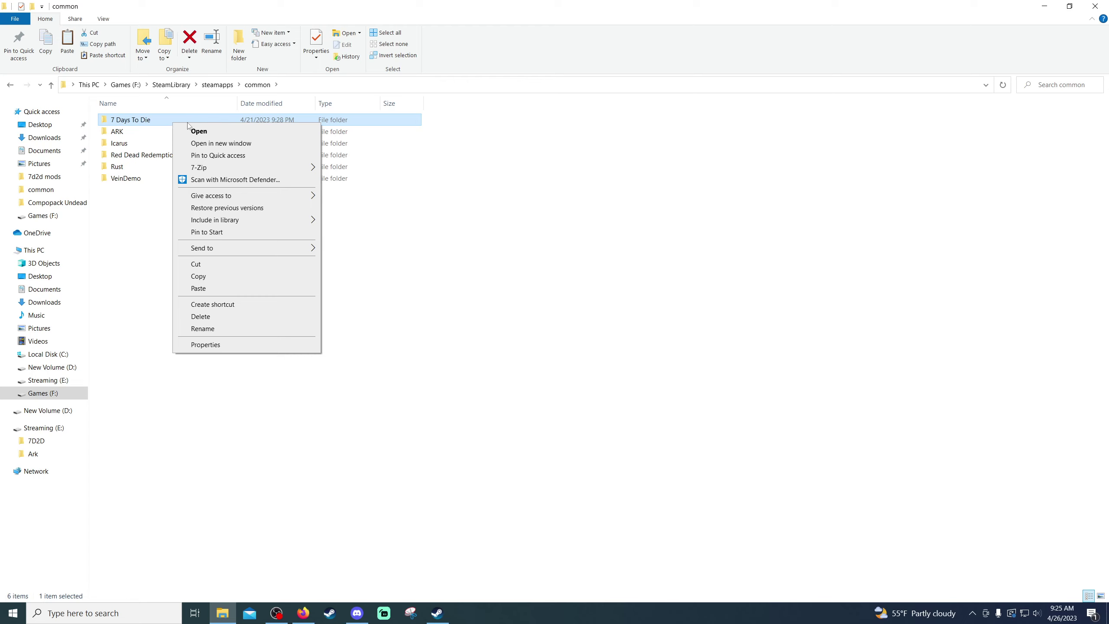
click(227, 279)
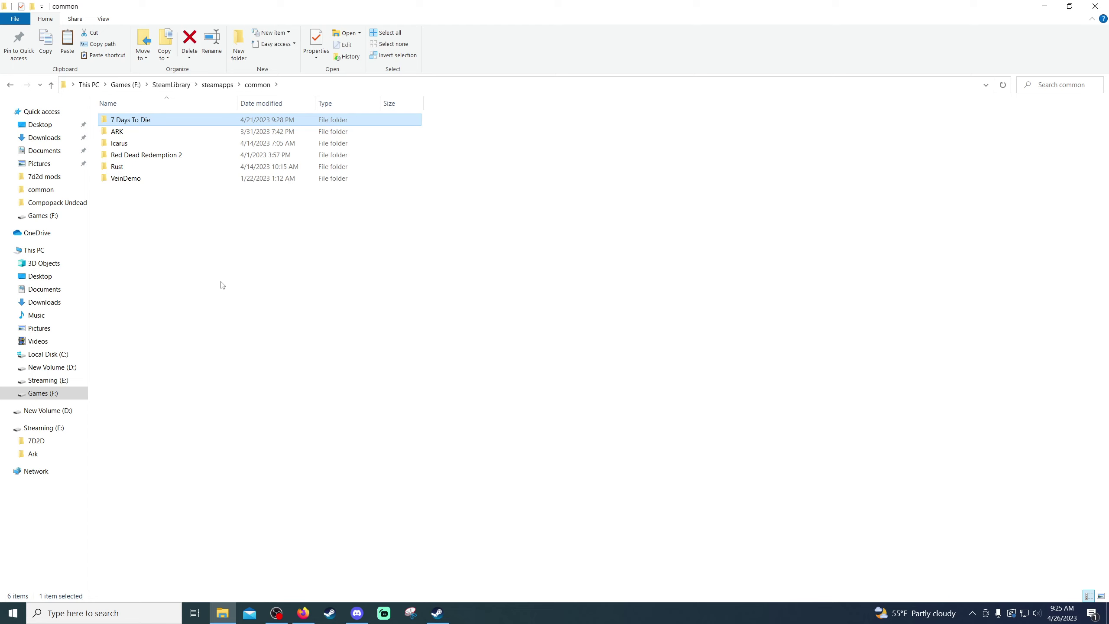
click(119, 85)
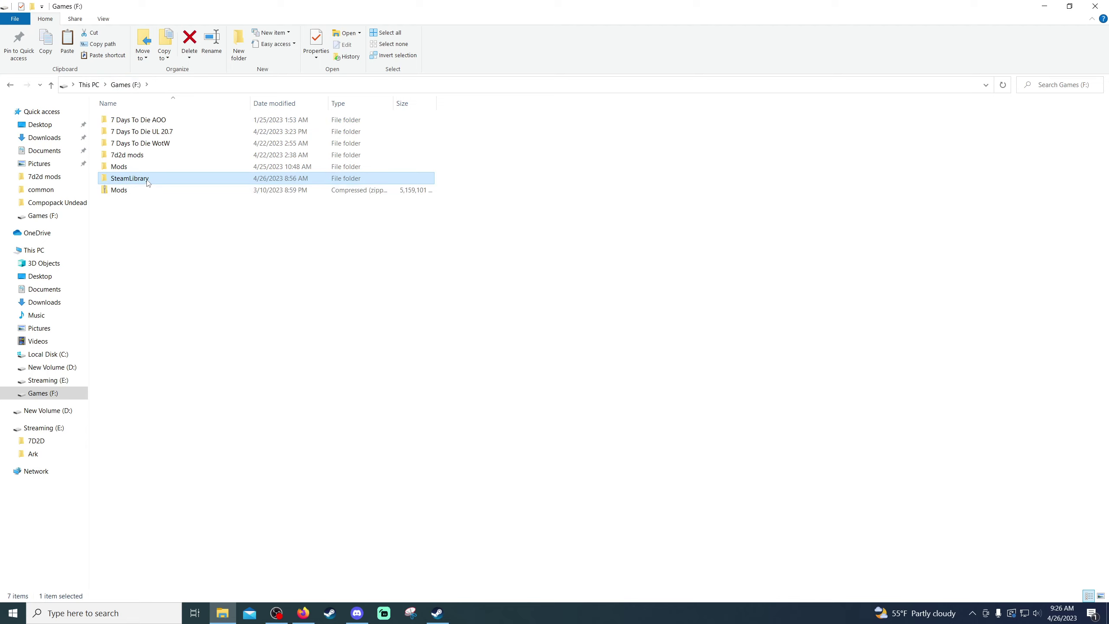
Reopen SteamLibrary › steamapps › common, copy 7 Days To Die again, and return to Games (F:)
mouse_move(139, 181)
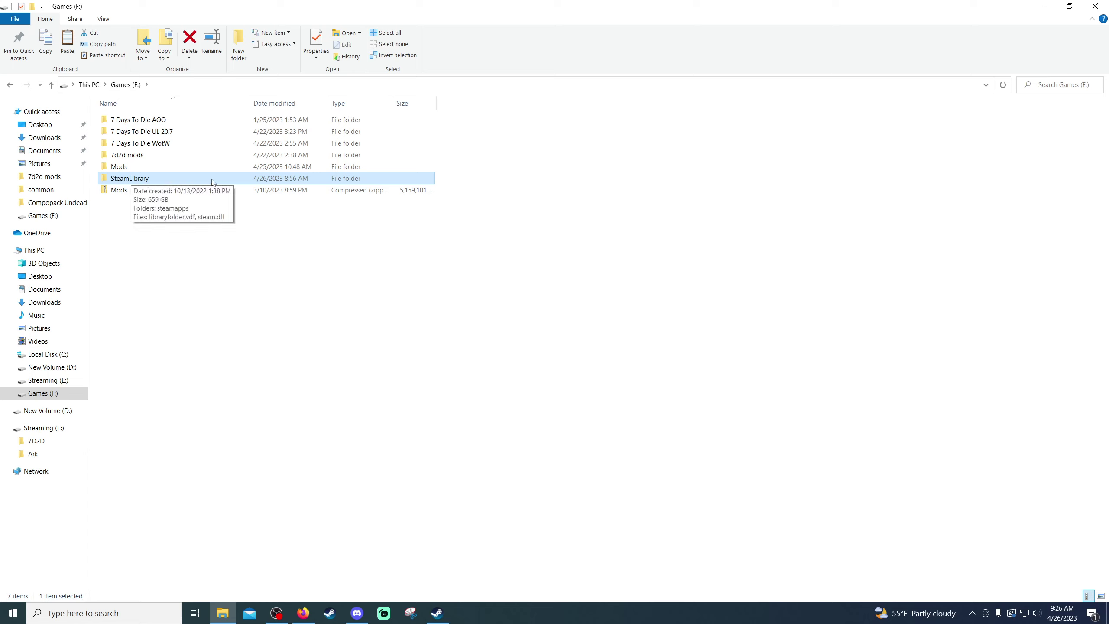
double_click(148, 178)
double_click(126, 119)
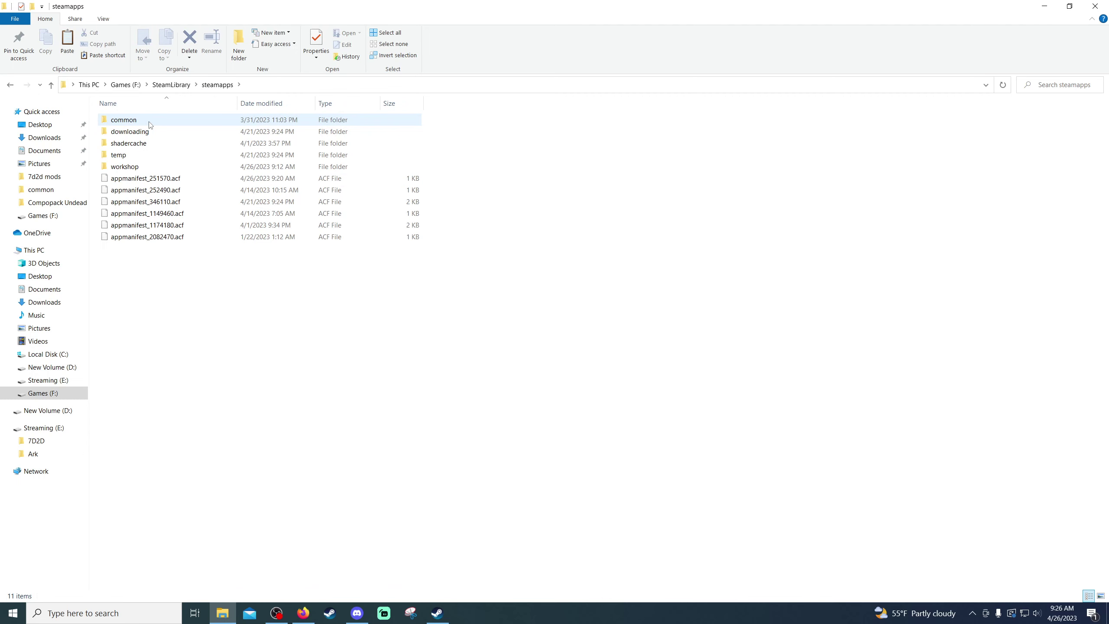
double_click(149, 124)
click(149, 121)
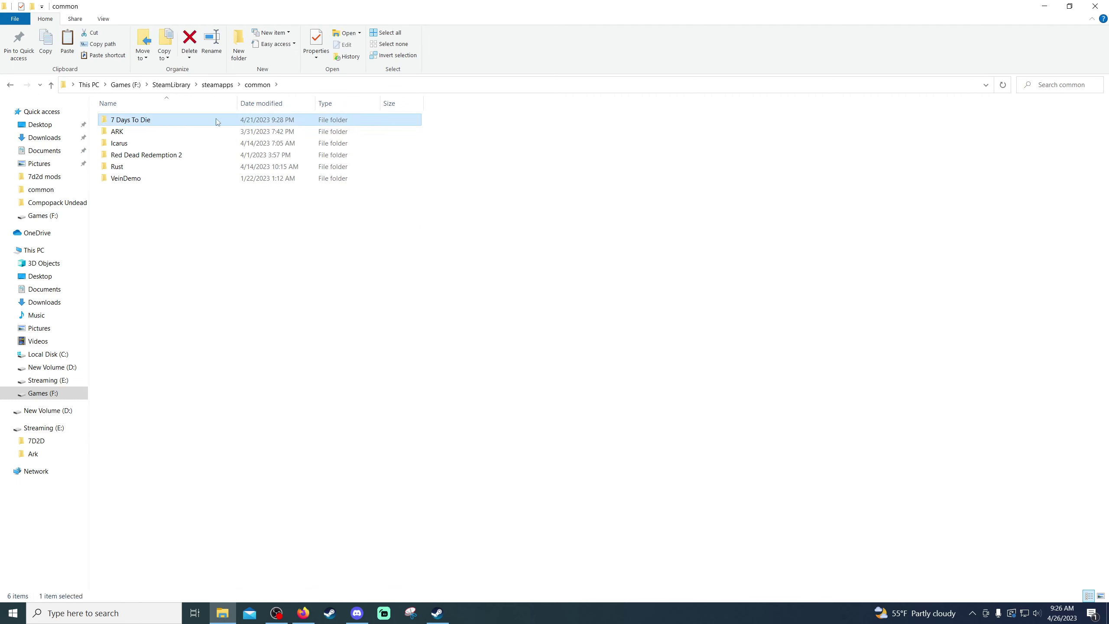
right_click(178, 122)
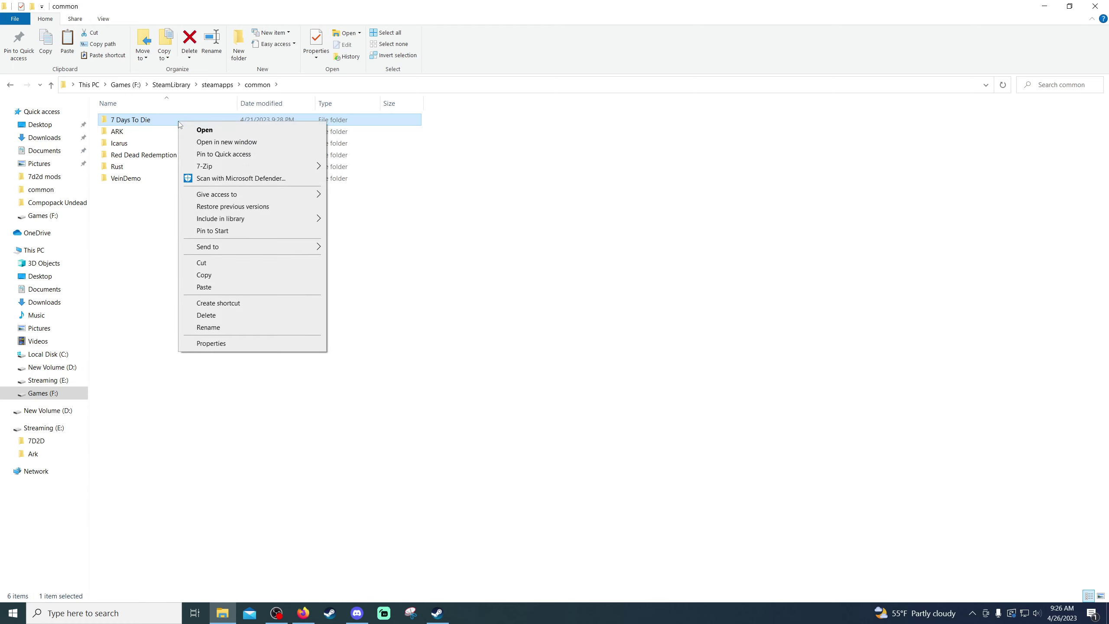
click(227, 276)
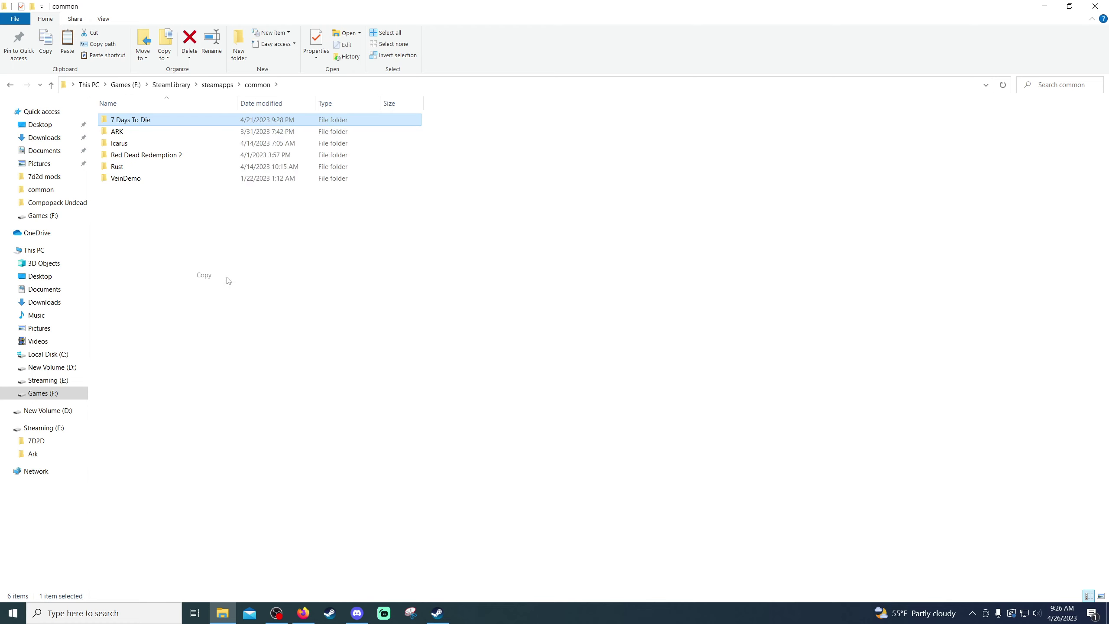
click(126, 84)
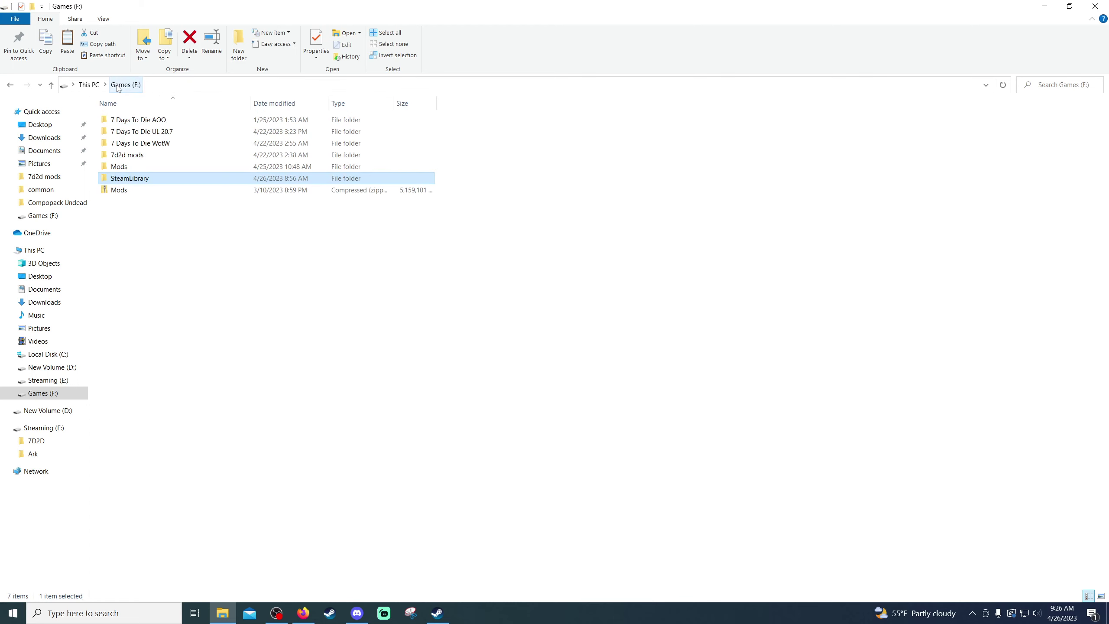
click(155, 248)
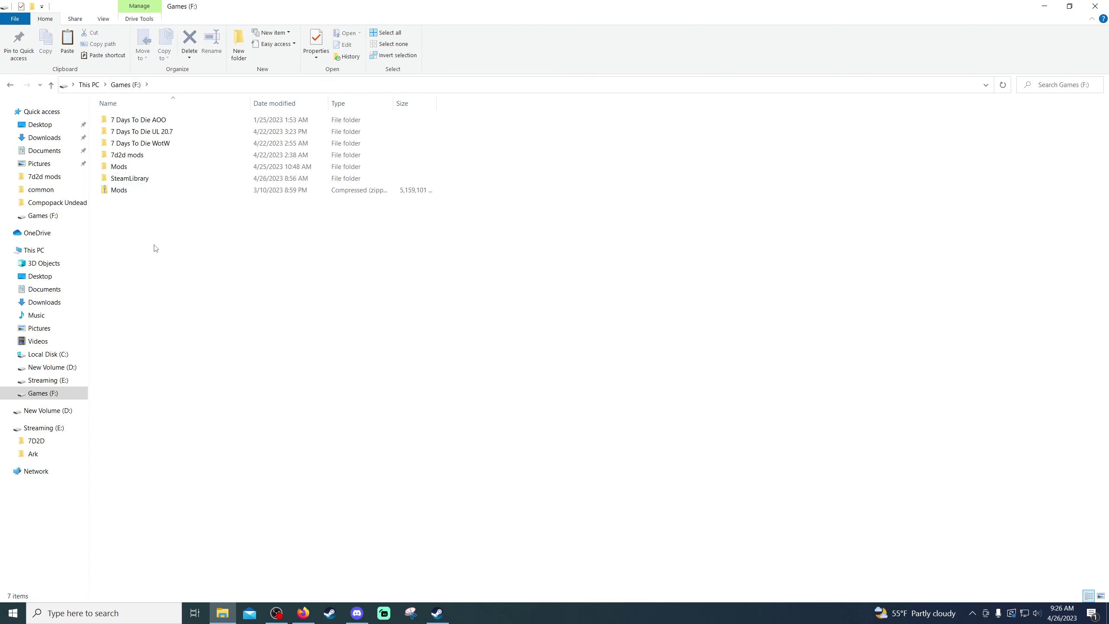
Paste the 7 Days To Die folder into Games (F:) and wait for the 10,770-item copy to finish
right_click(155, 248)
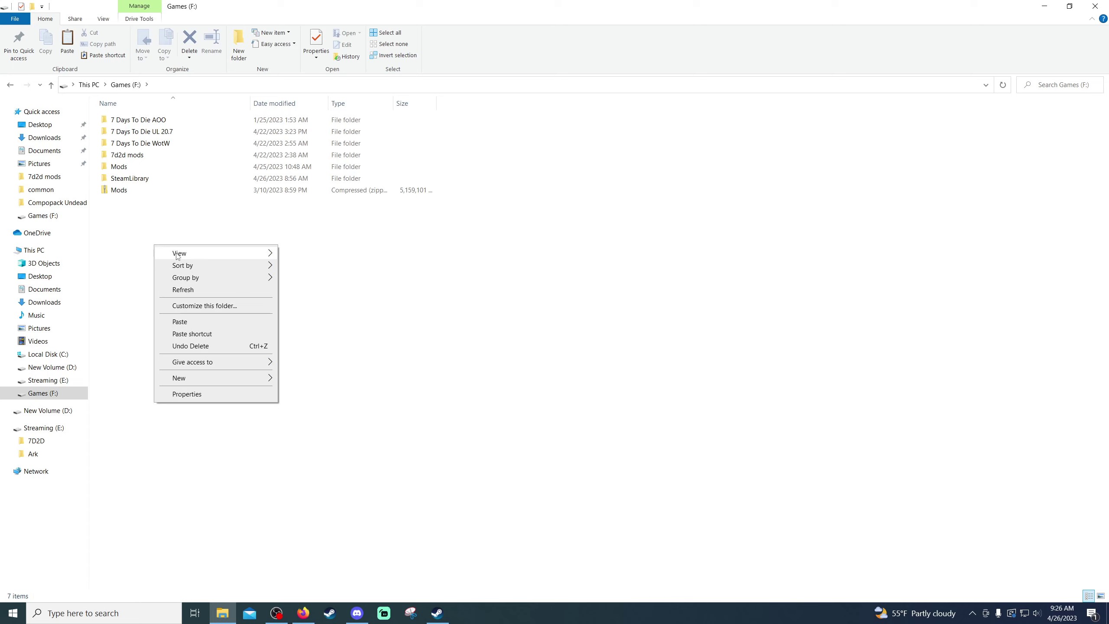
click(180, 322)
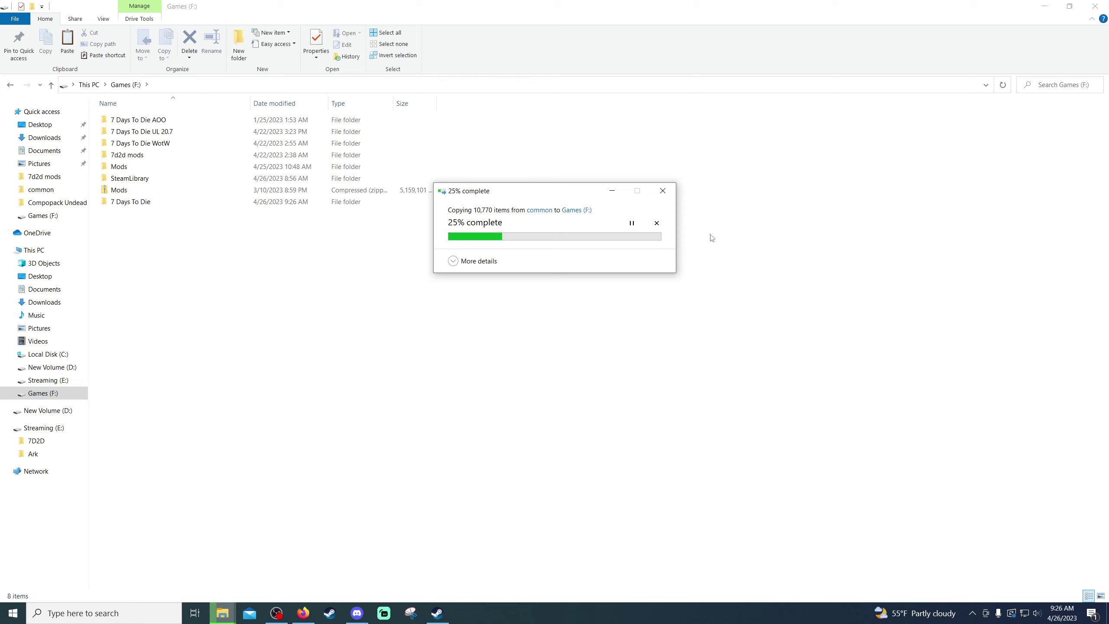
click(157, 179)
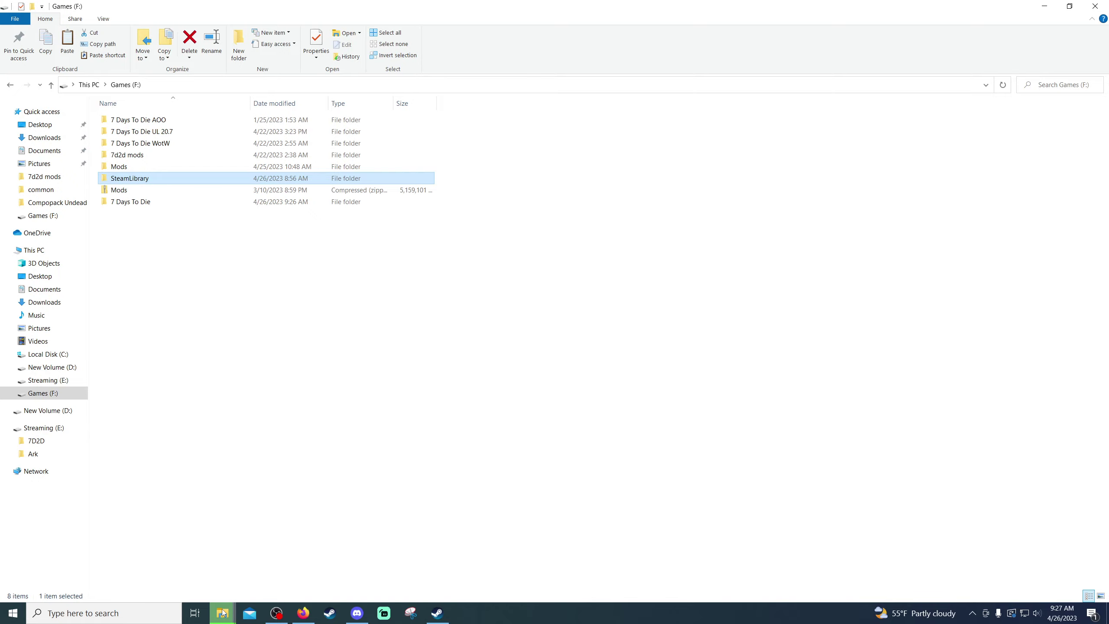
mouse_move(223, 613)
click(259, 572)
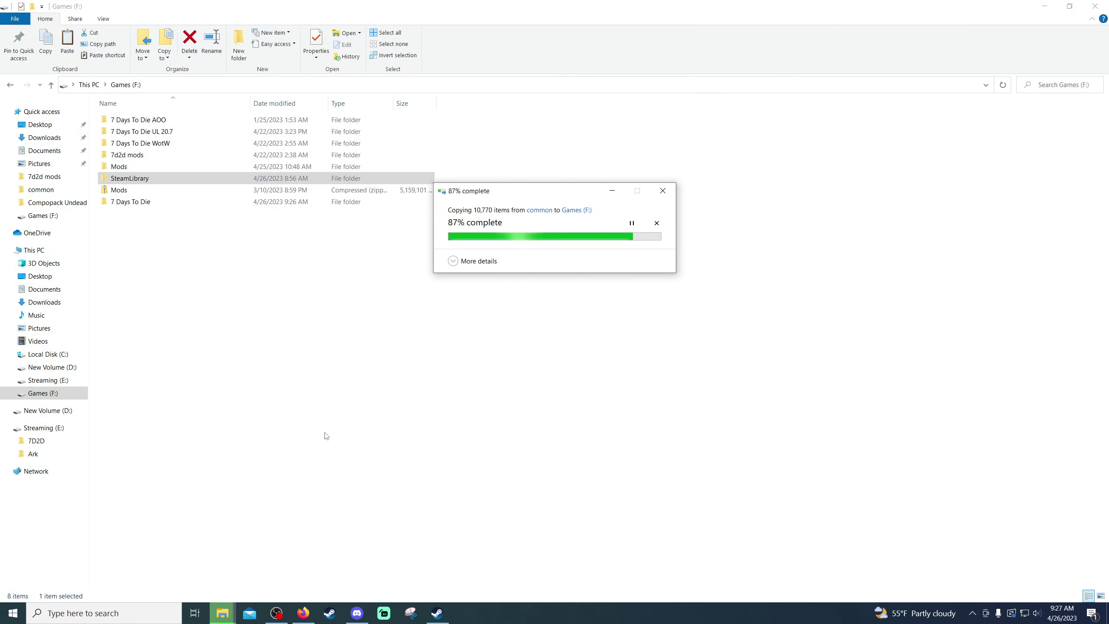
click(311, 419)
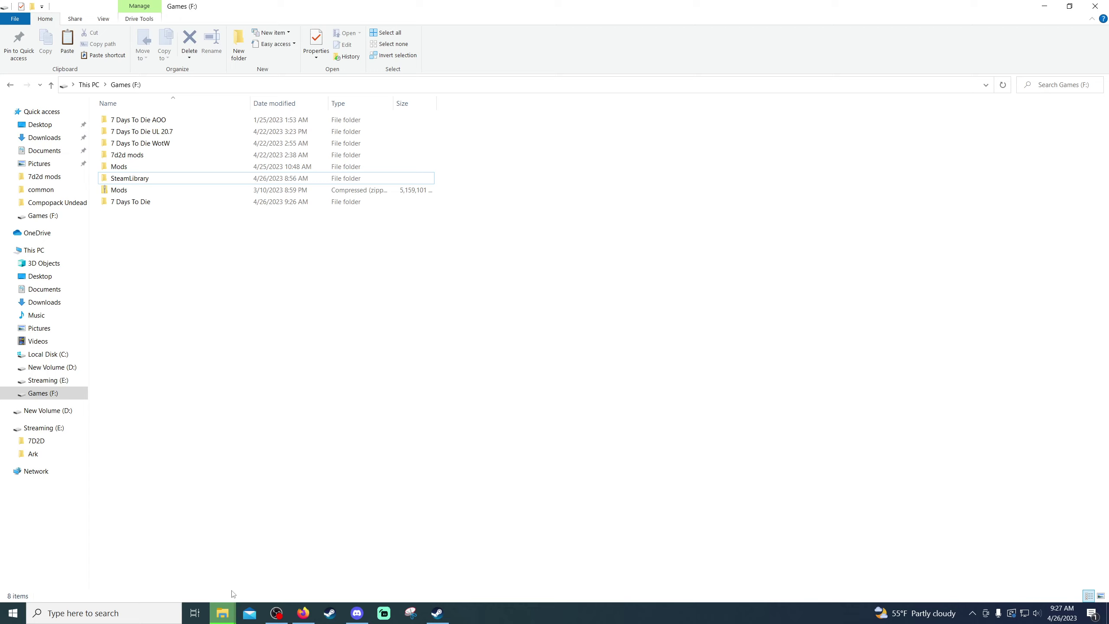
mouse_move(222, 612)
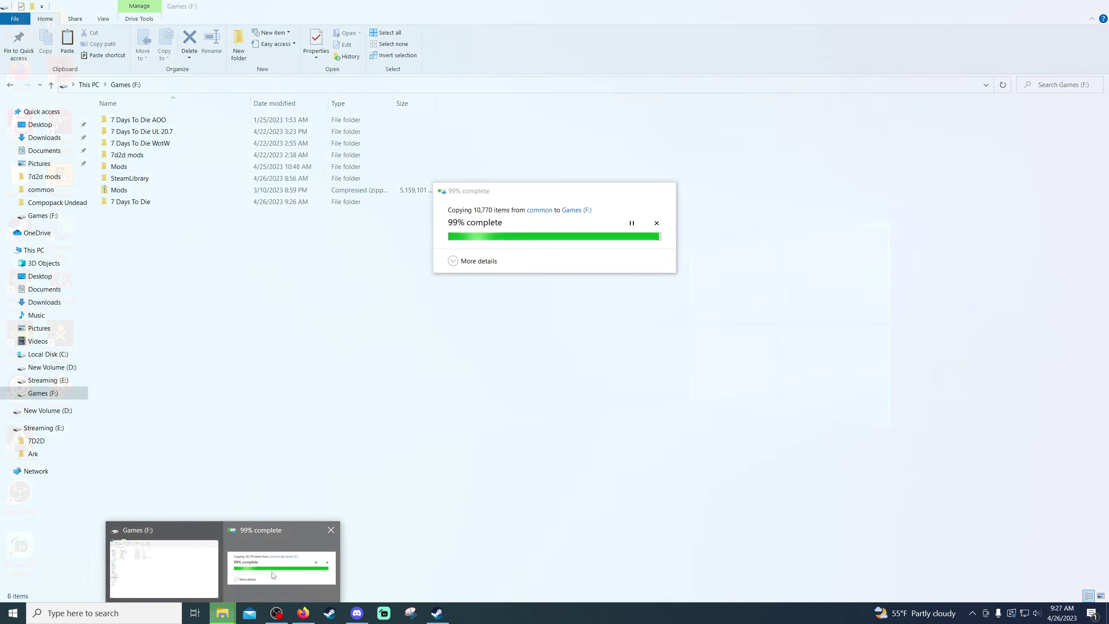
click(269, 599)
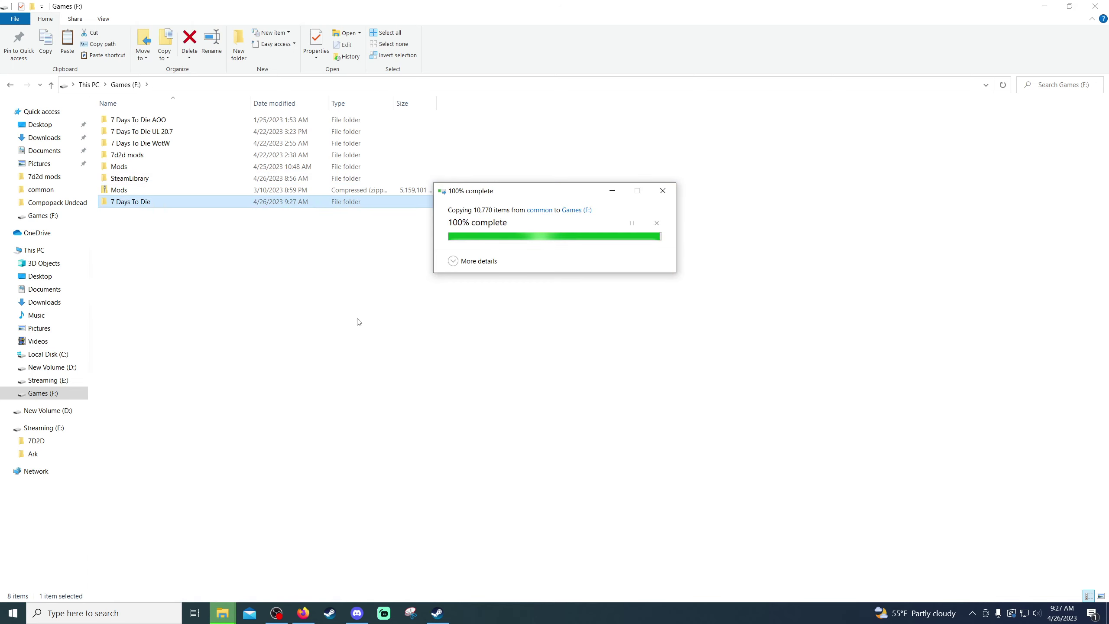
click(169, 207)
Append 'DF 20.7' to the pasted folder's name, giving '7 Days To Die DF 20.7'
click(177, 265)
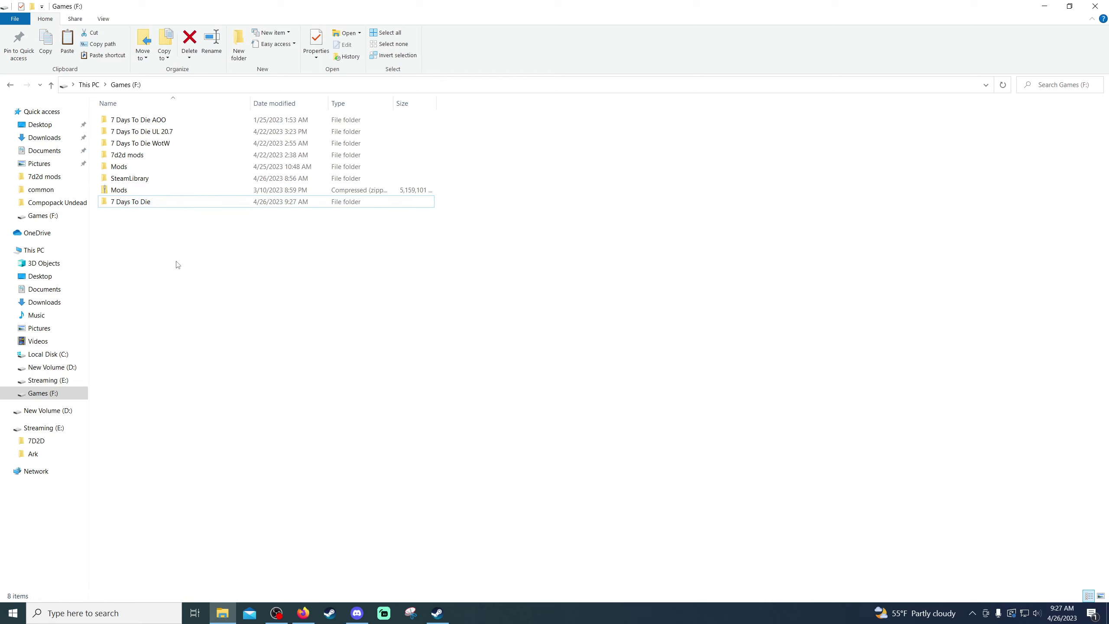
right_click(161, 204)
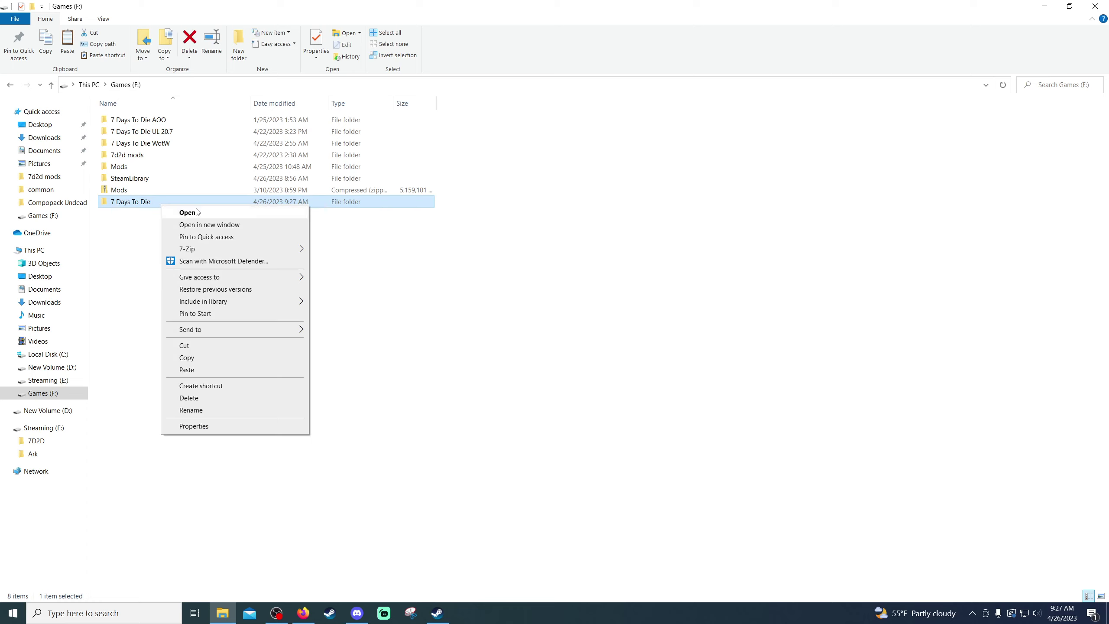
click(192, 411)
key(End)
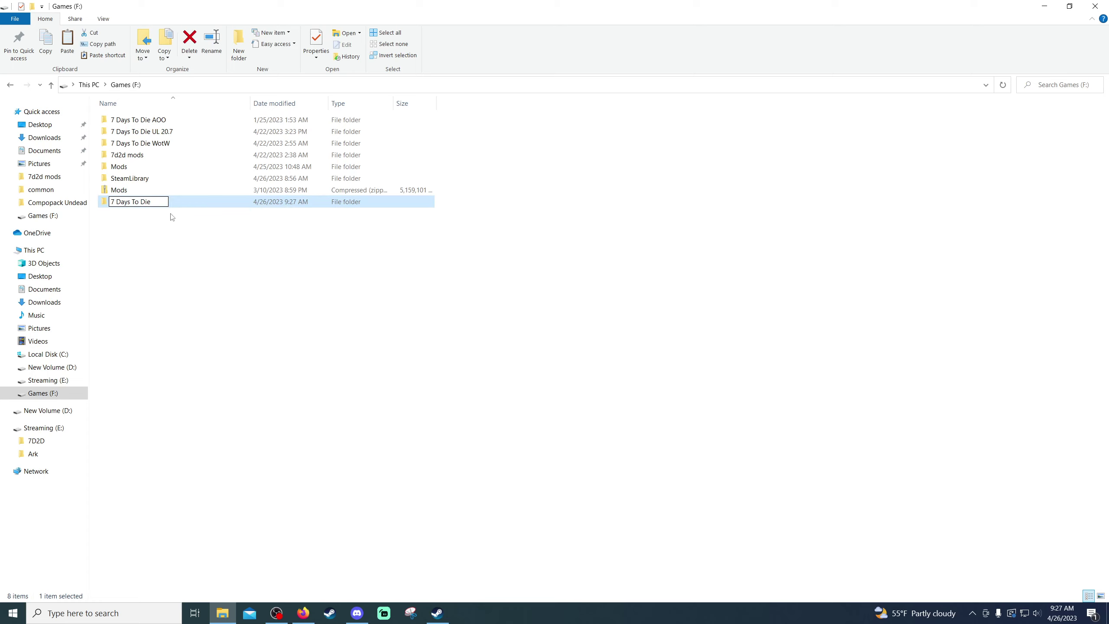
text(SF)
key(BackSpace)
key(BackSpace)
key(BackSpace)
key(BackSpace)
text(DF 20)
key(Return)
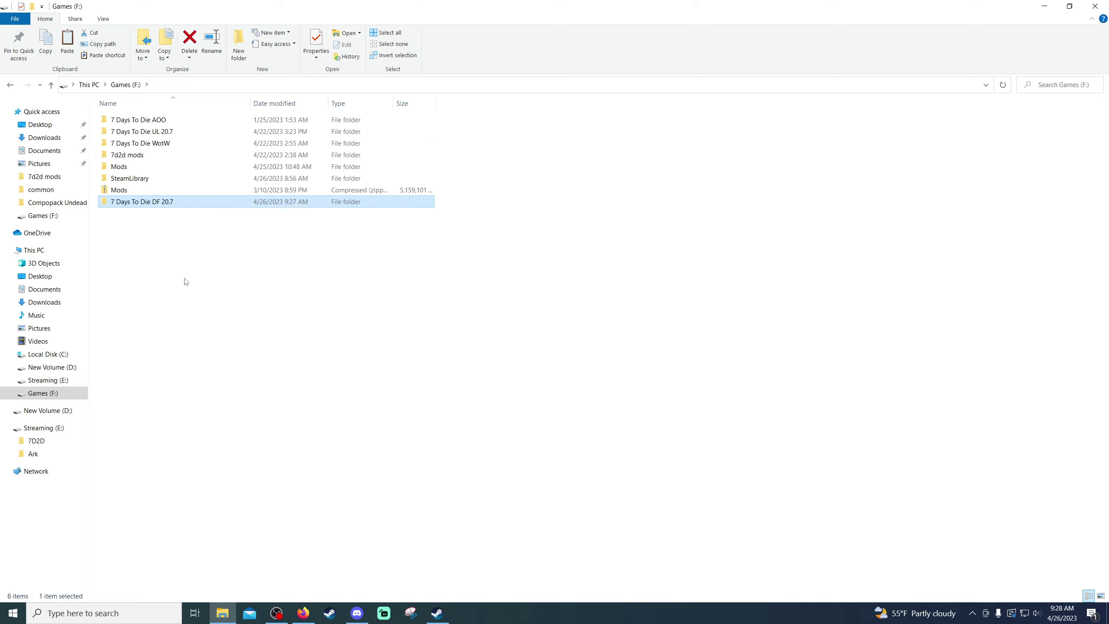
Select the 4.91 GB zipped Mods archive and bring up its context menu
click(103, 192)
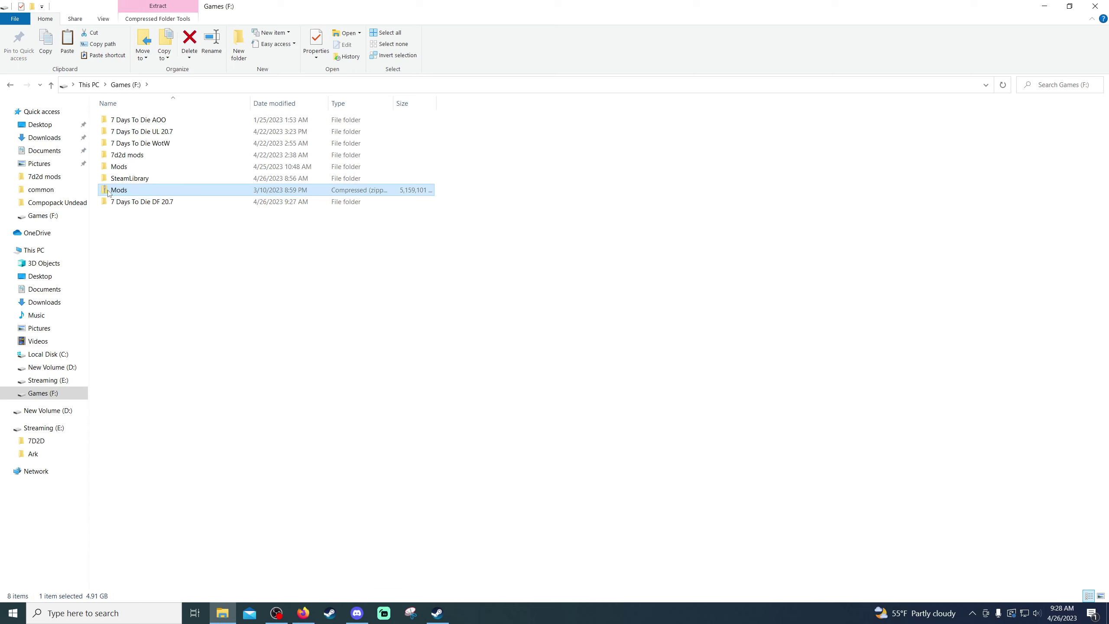
right_click(156, 192)
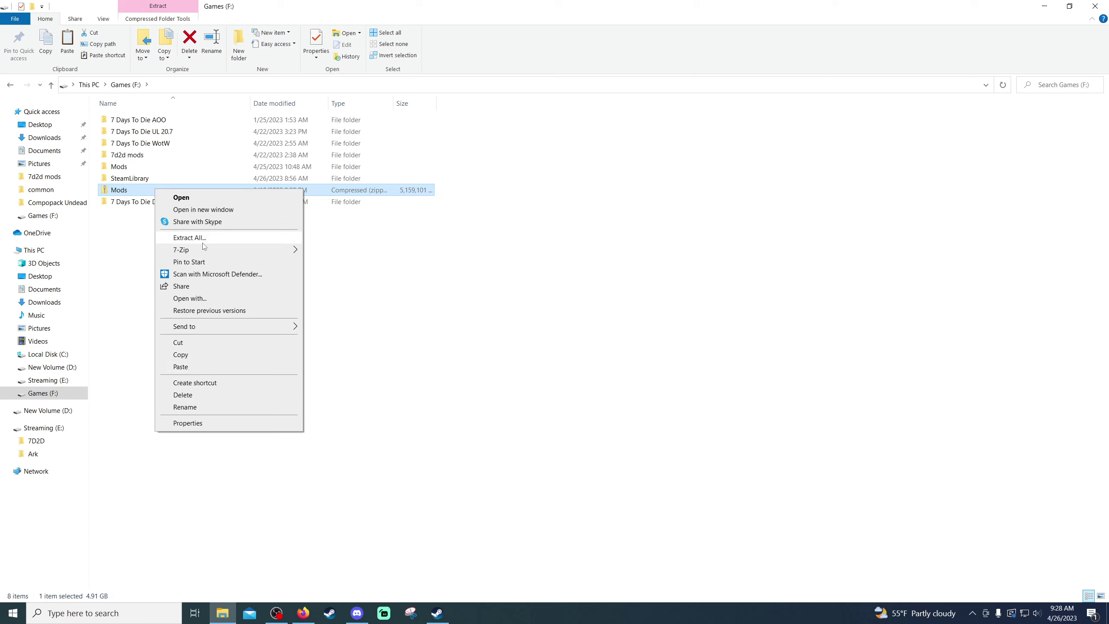
Open the extracted Mods folder, put its inner Mods folder on the clipboard, then go back to Games (F:)
click(122, 249)
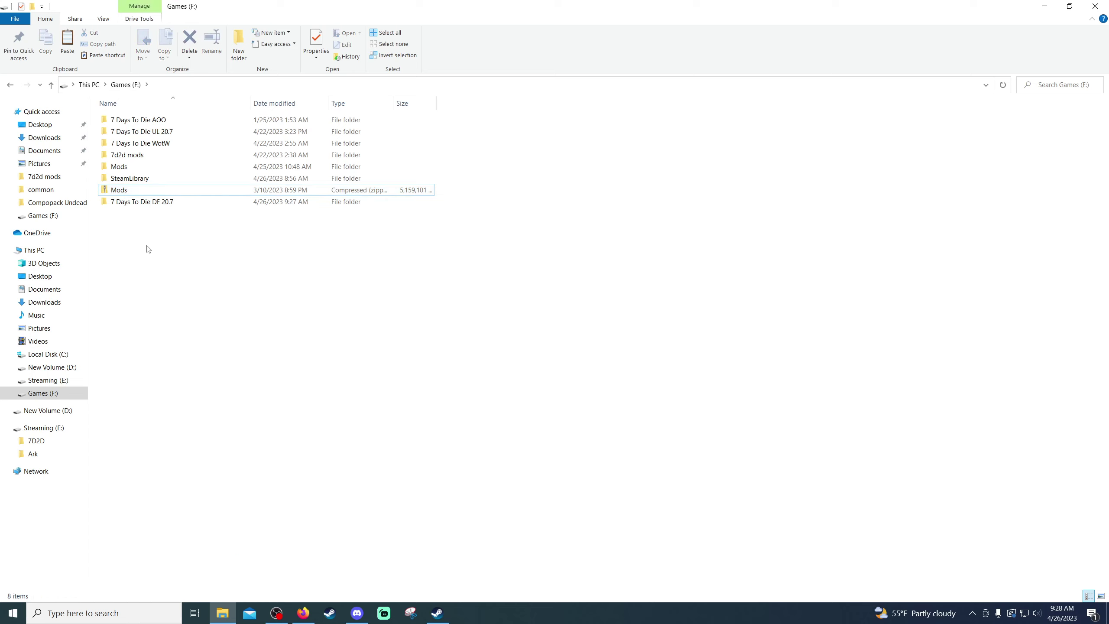
click(113, 168)
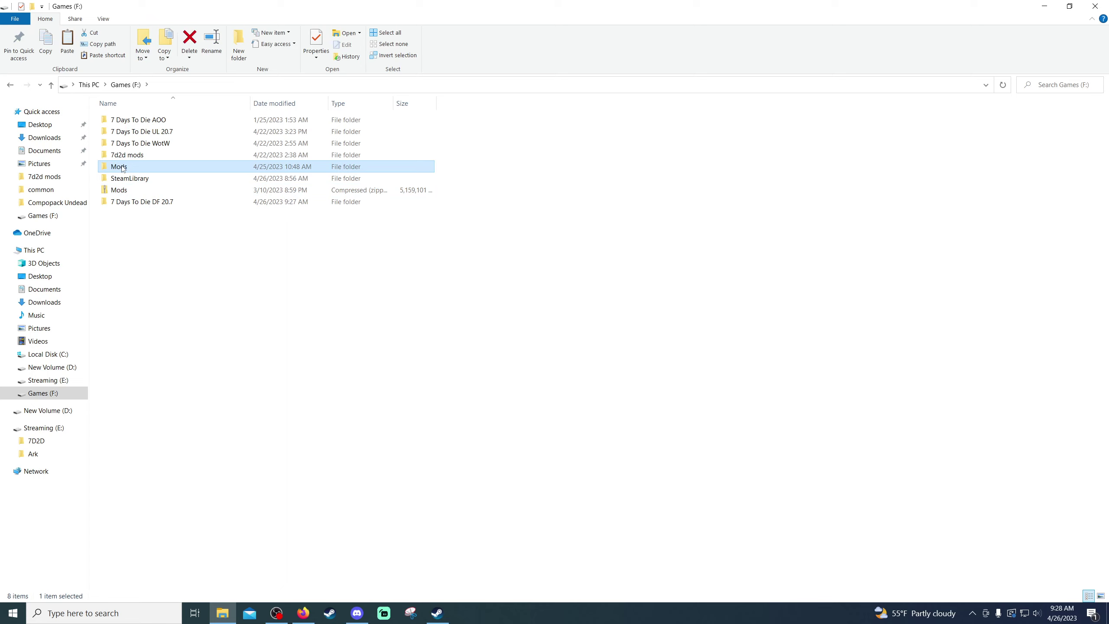
mouse_move(149, 171)
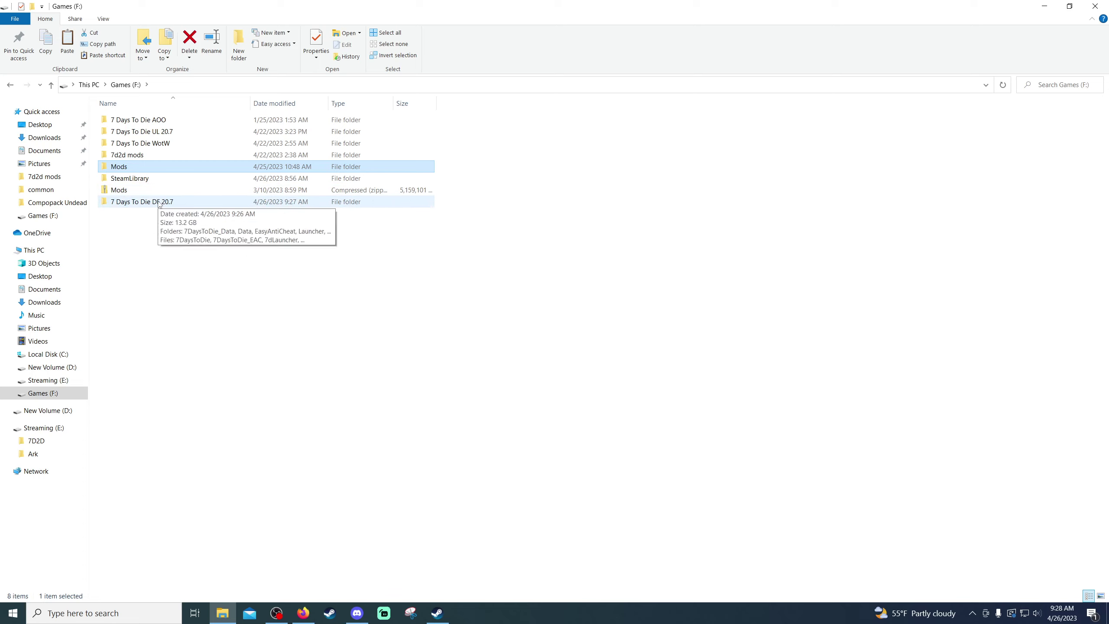
double_click(140, 168)
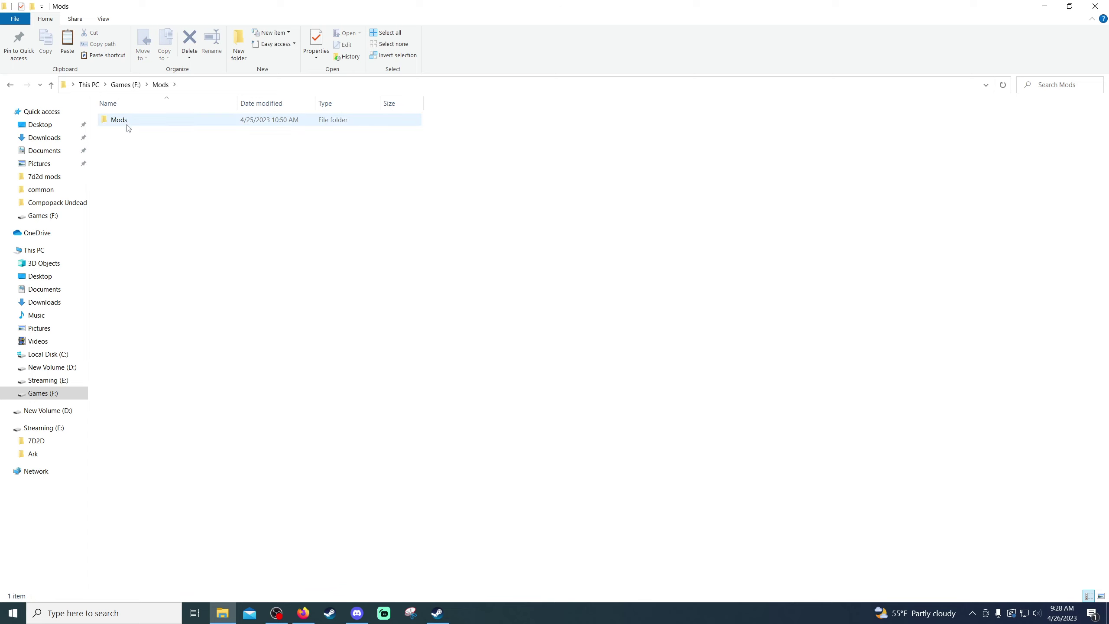
right_click(198, 120)
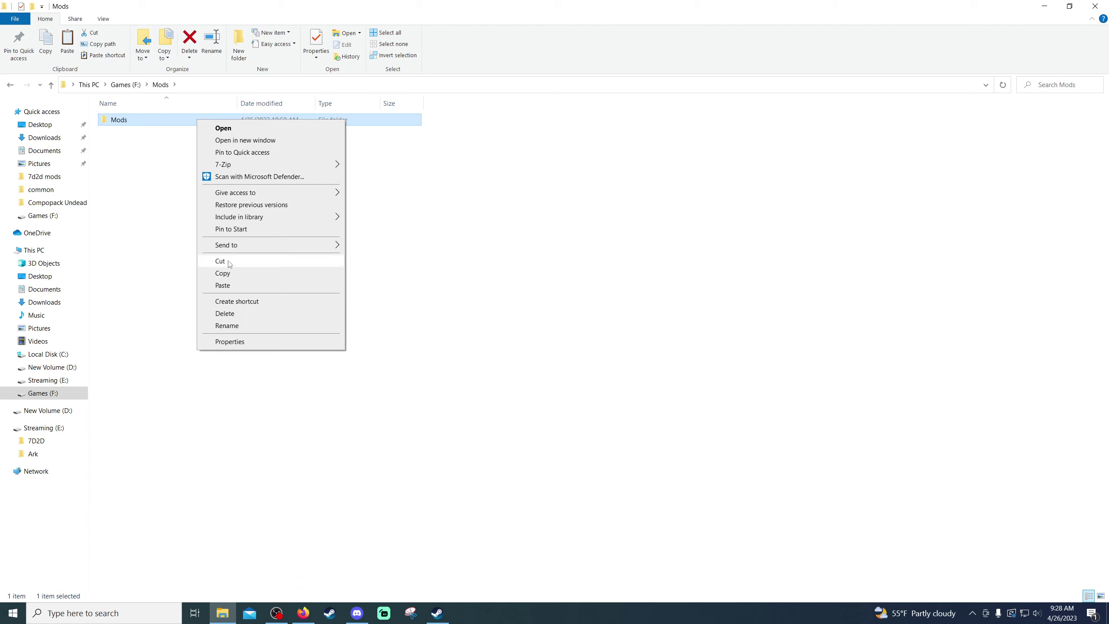
click(222, 273)
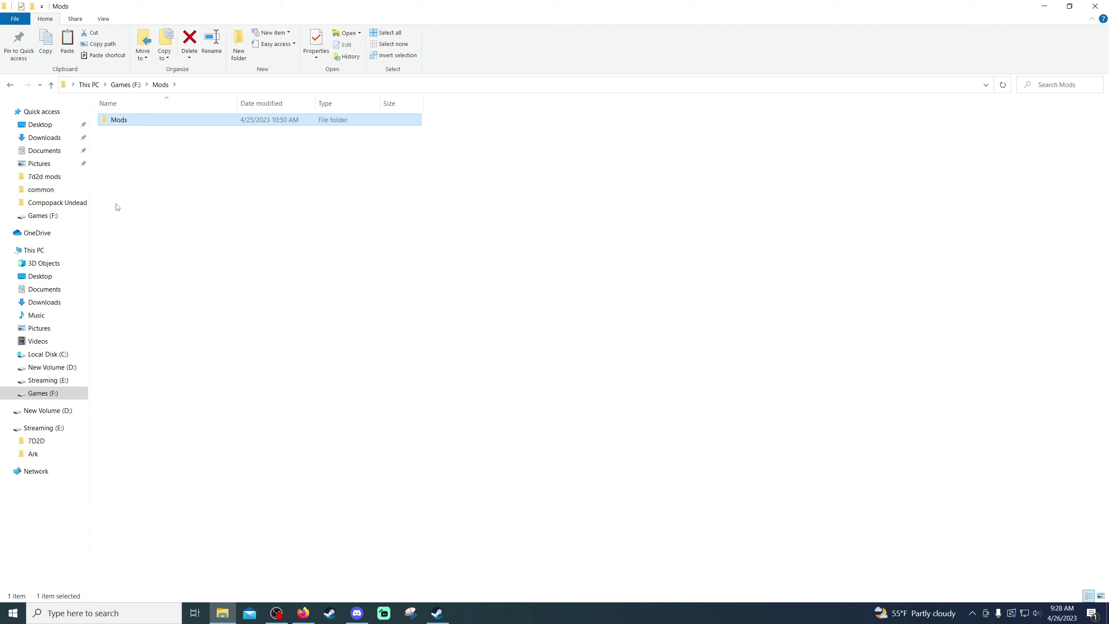
double_click(144, 117)
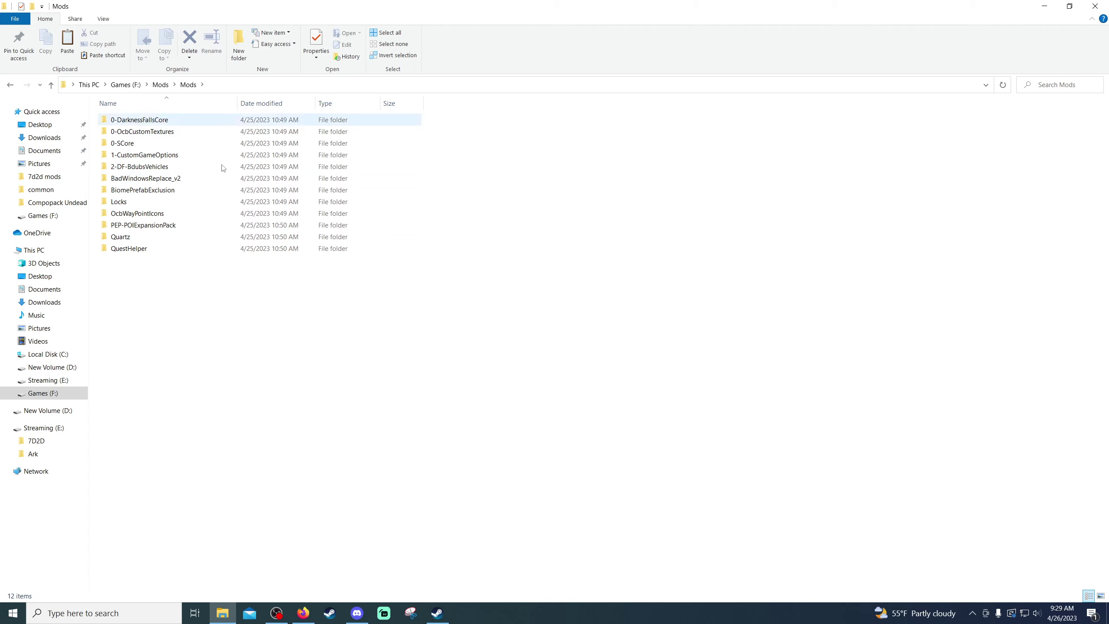
key(alt+Left)
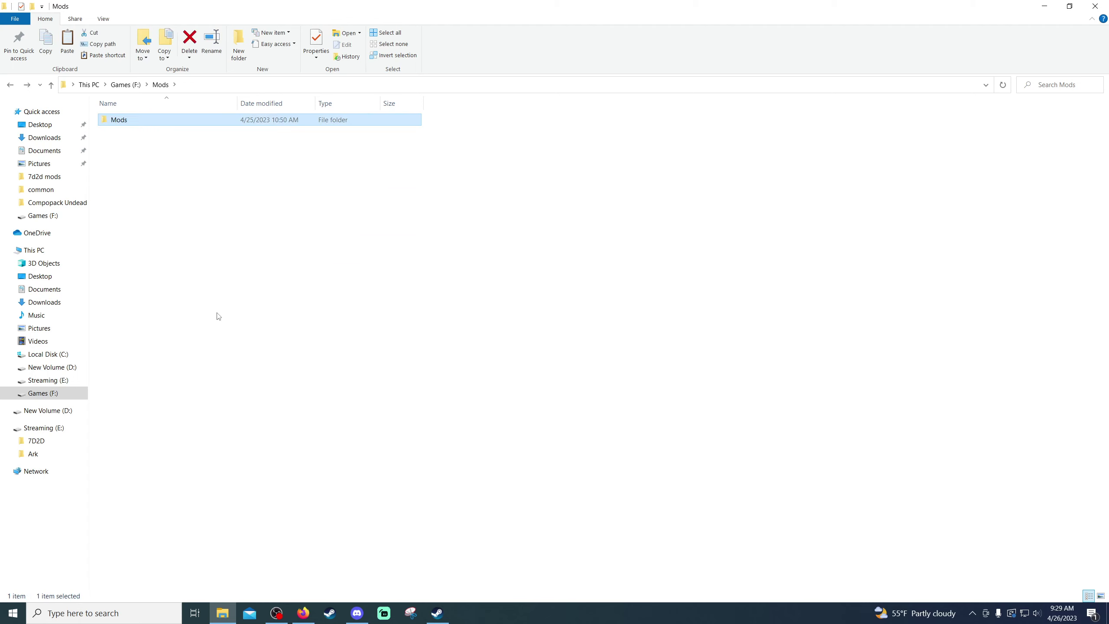
key(alt+Left)
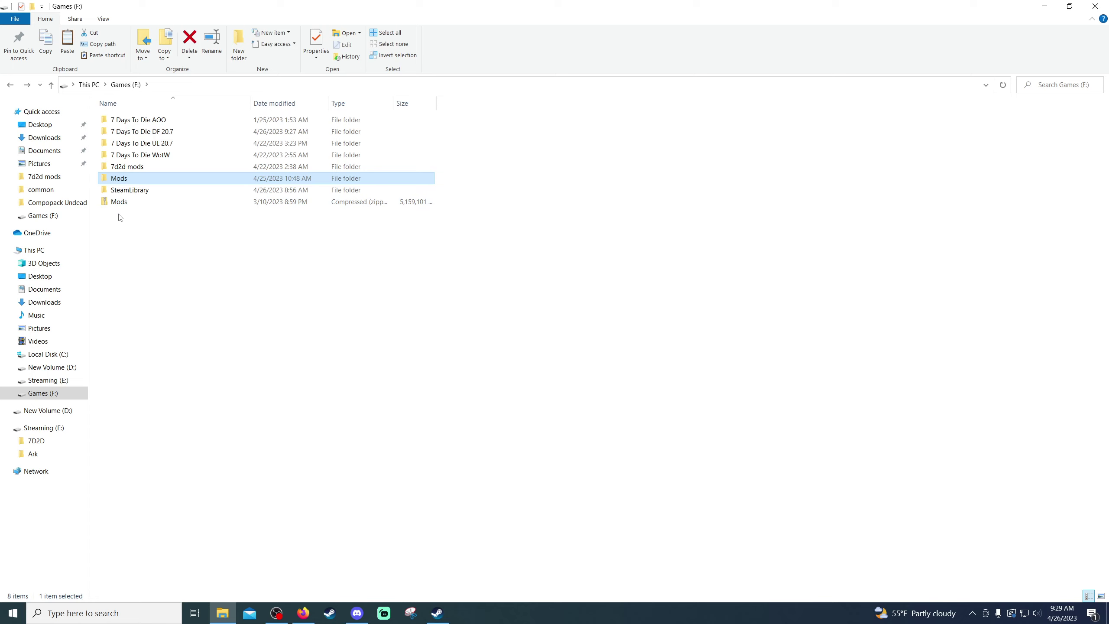
Open the extracted Mods folder again, copy its inner Mods folder, and return to the Games (F:) root
click(124, 204)
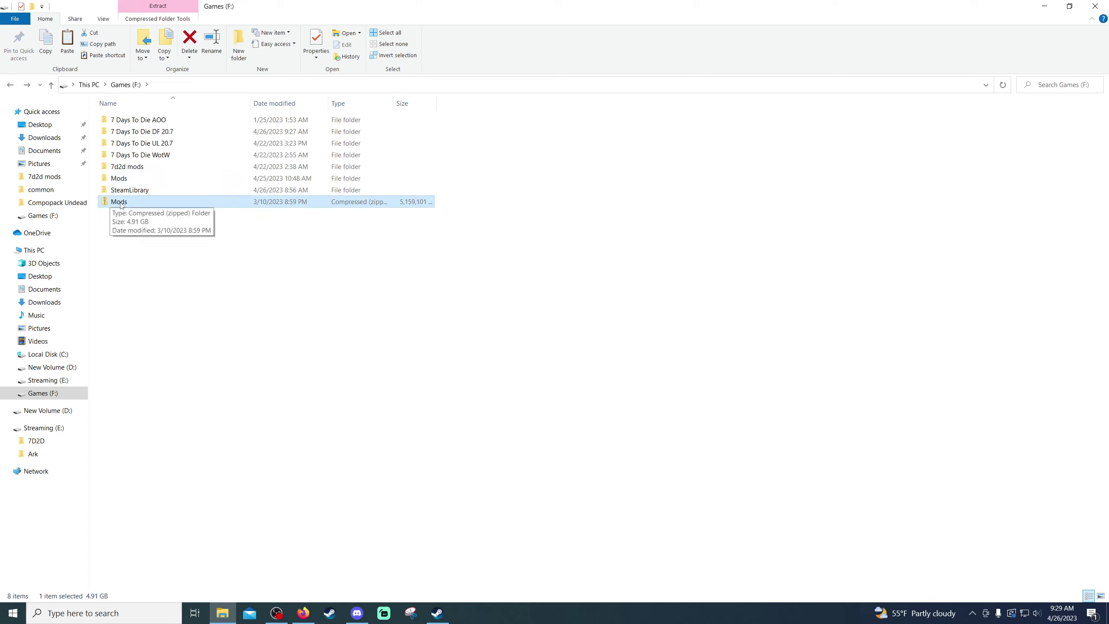
right_click(109, 203)
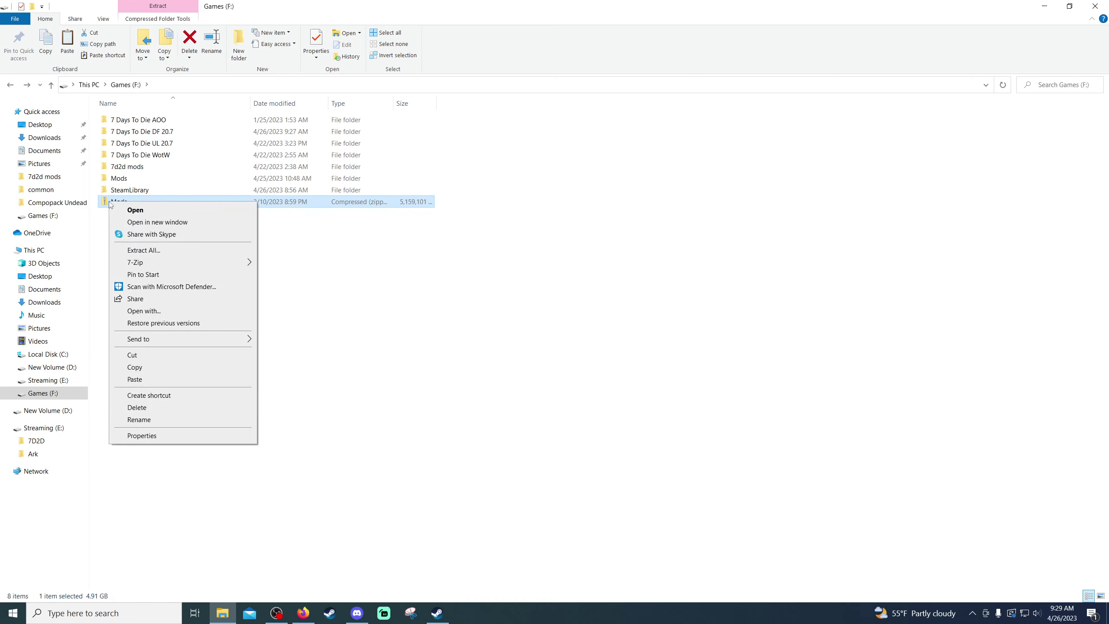
click(131, 181)
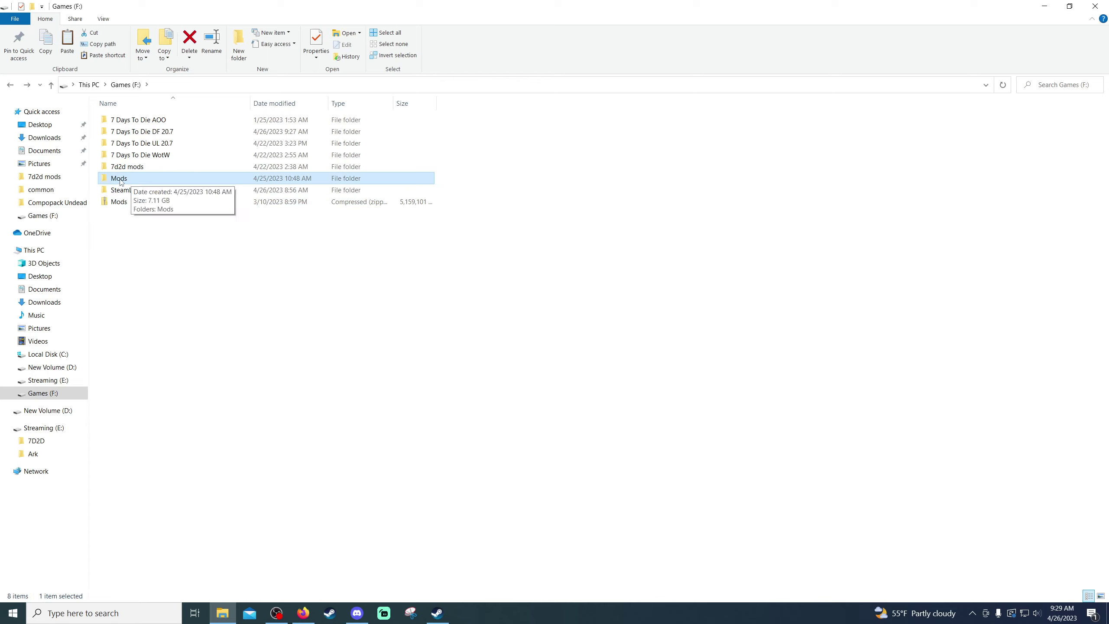
double_click(121, 180)
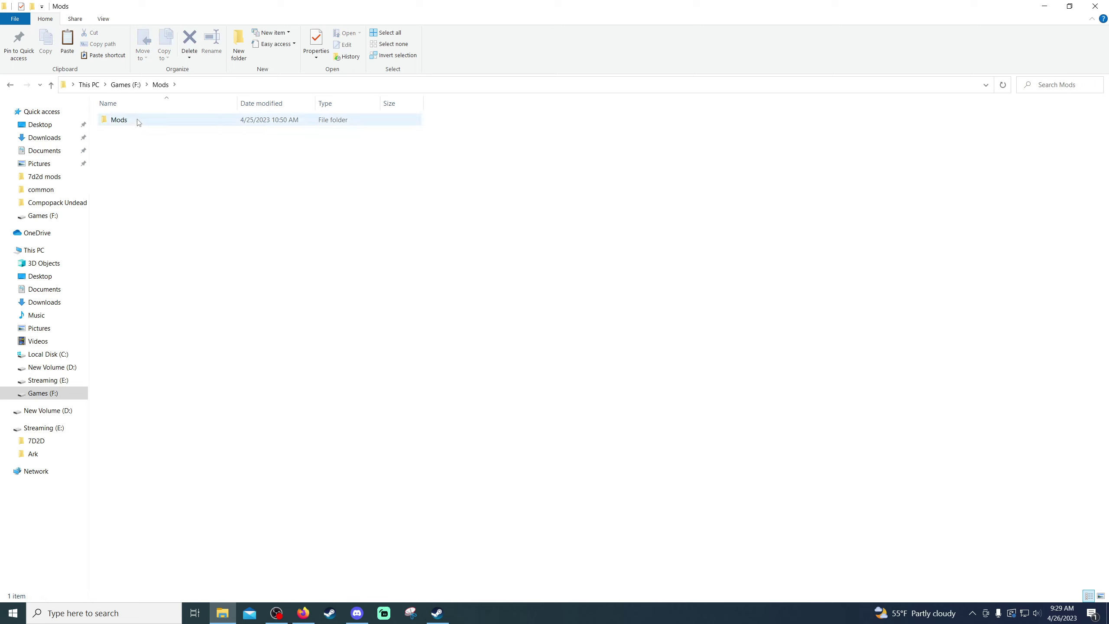
click(138, 121)
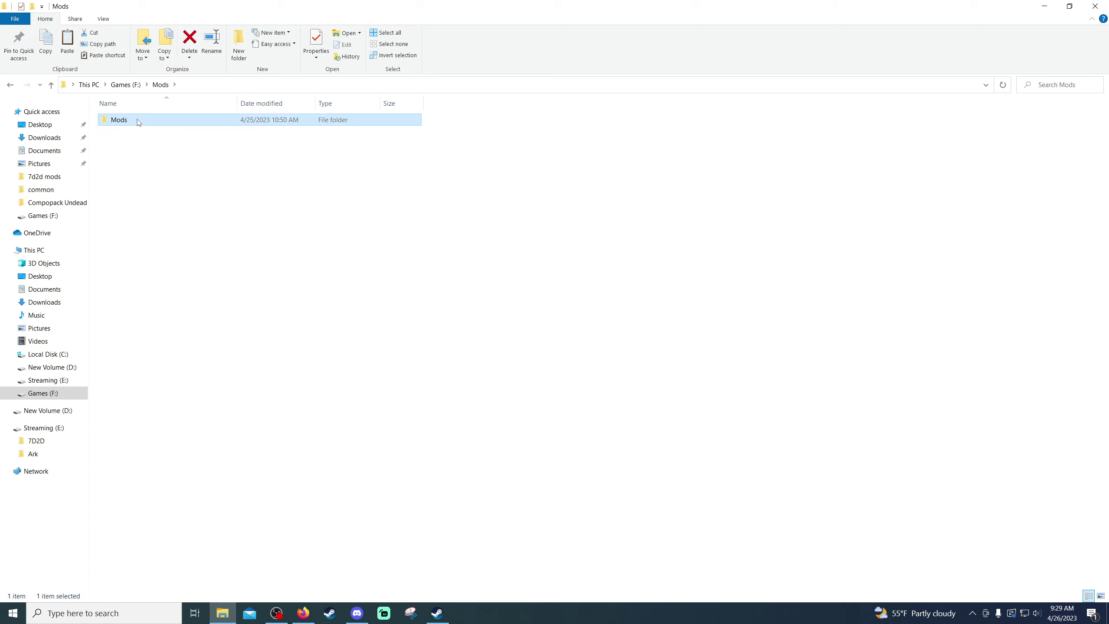
right_click(138, 121)
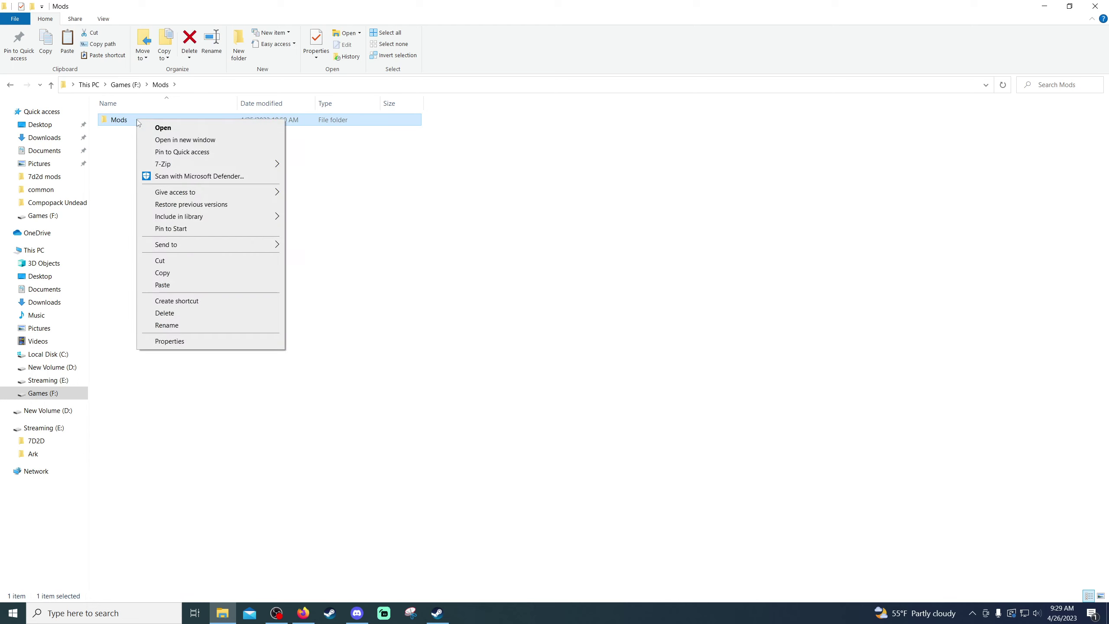
click(174, 275)
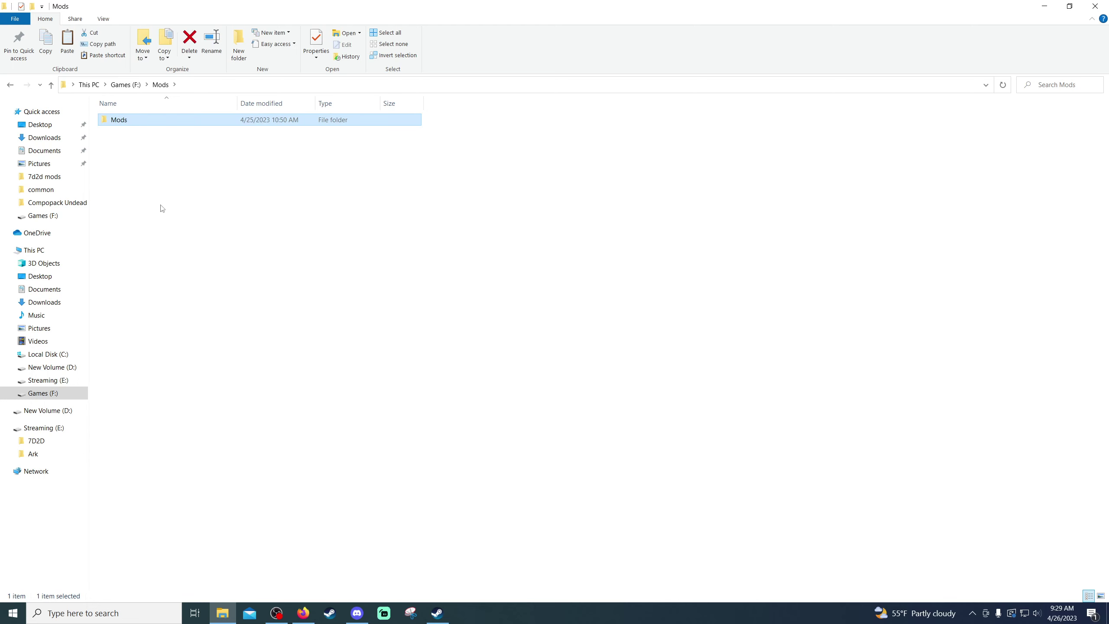
click(122, 86)
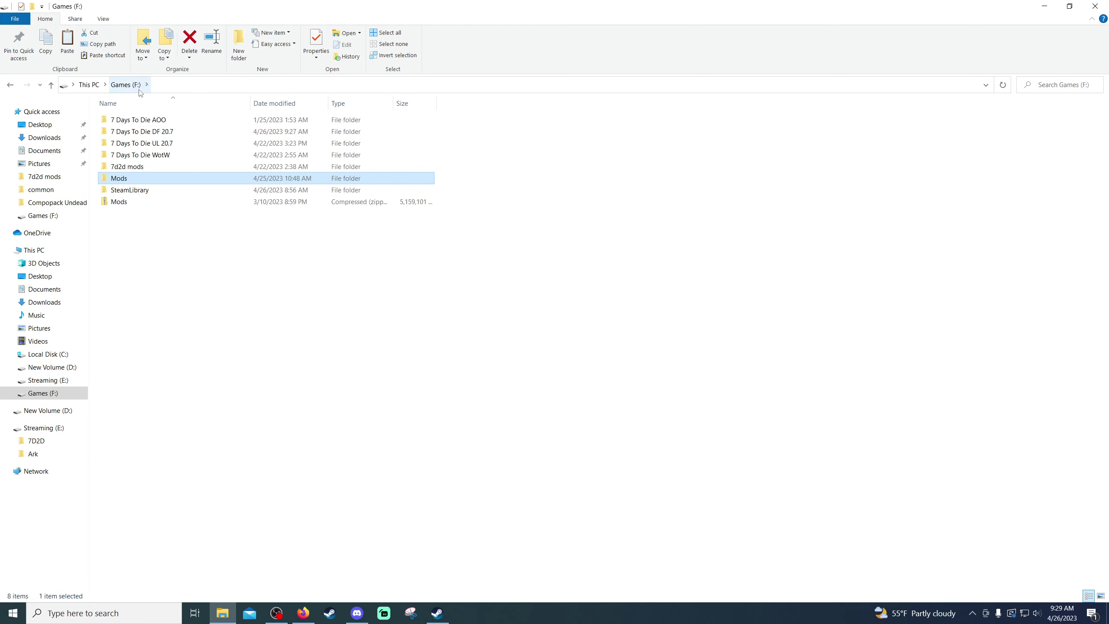
Paste the Mods folder inside 7 Days To Die DF 20.7 and let the 4,113-item copy finish
double_click(157, 132)
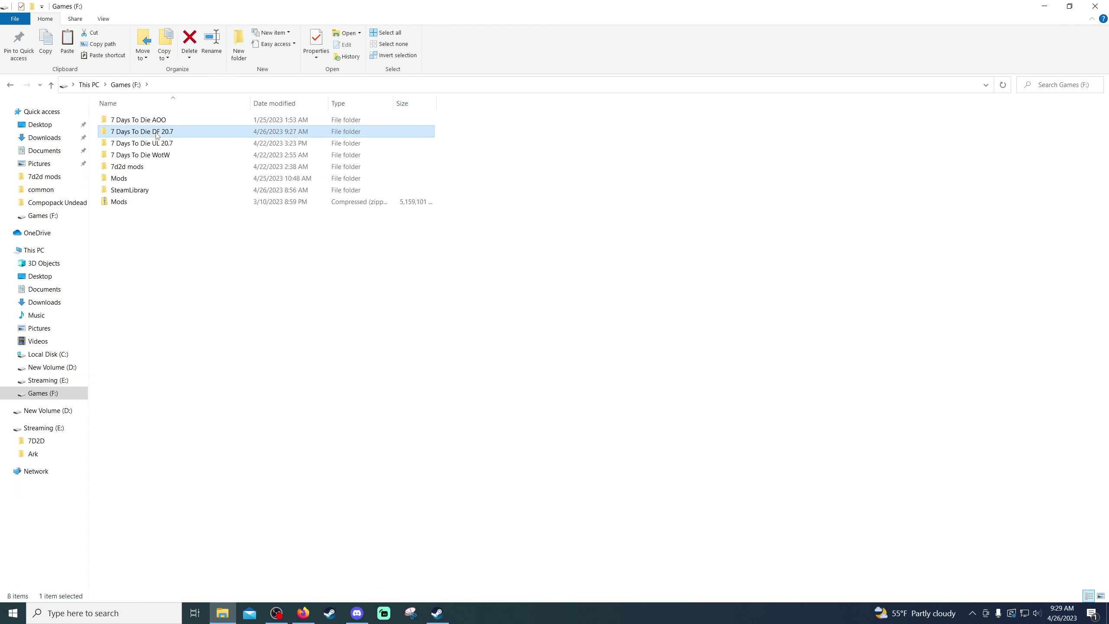
right_click(539, 205)
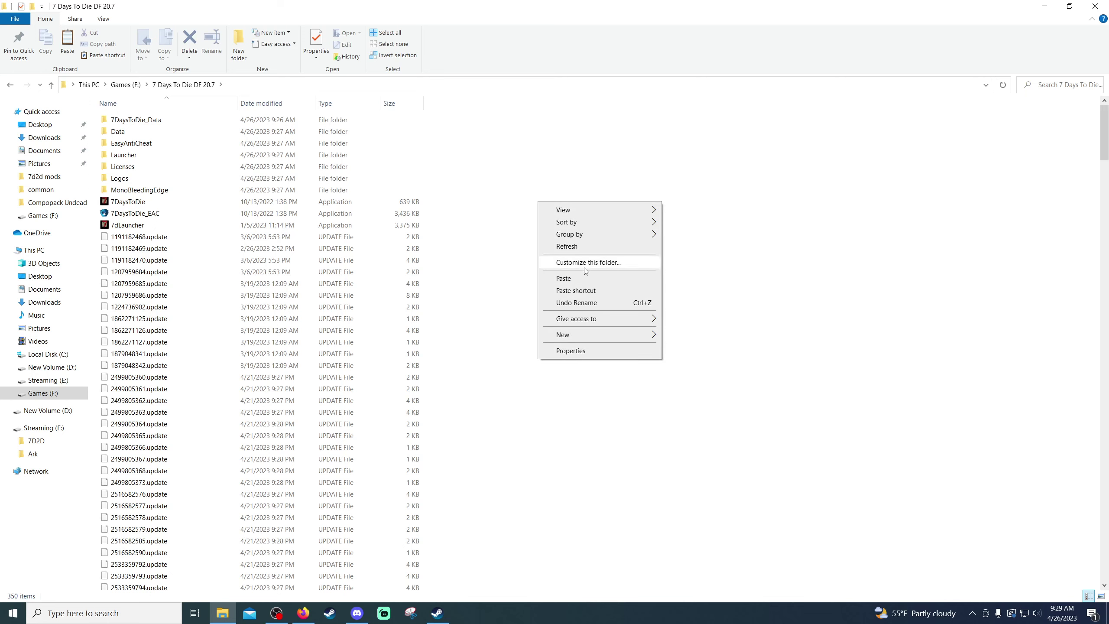
click(564, 279)
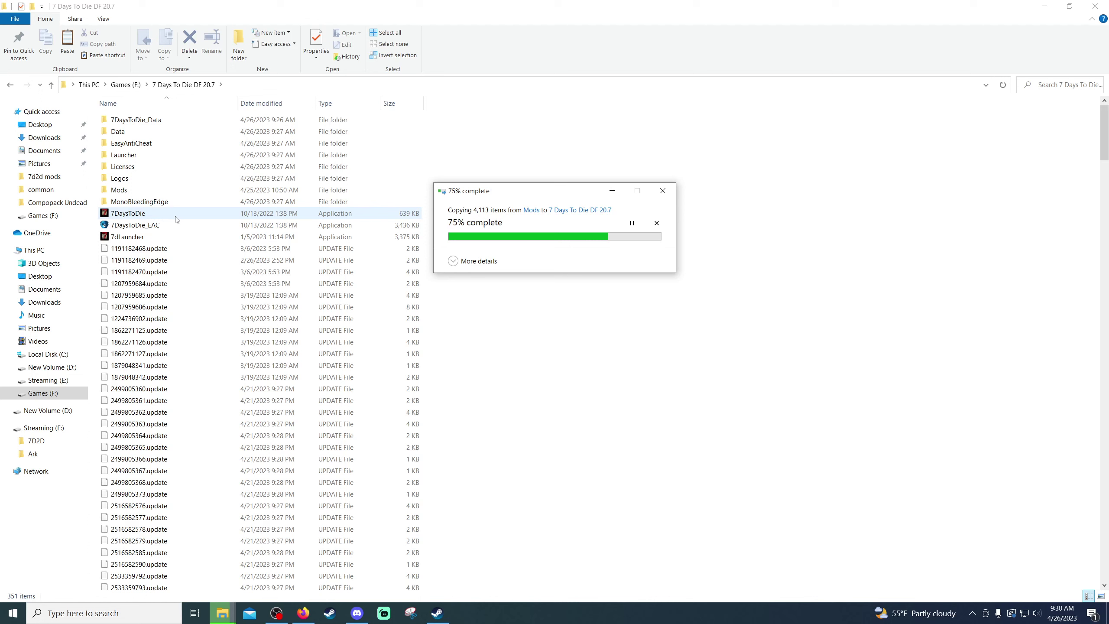
click(132, 217)
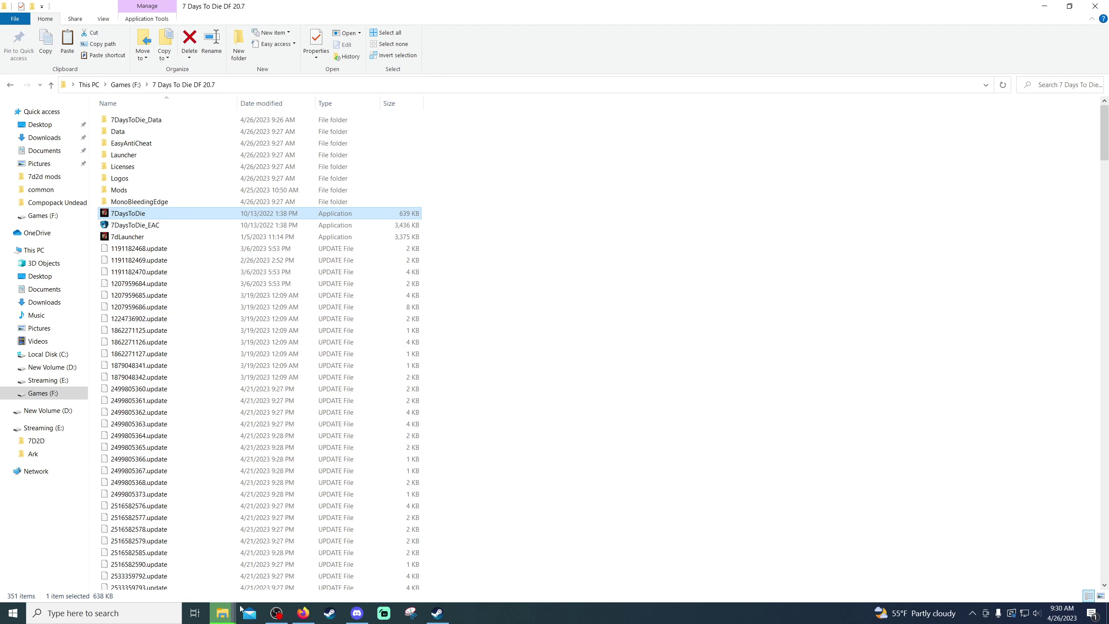
mouse_move(227, 611)
mouse_move(270, 569)
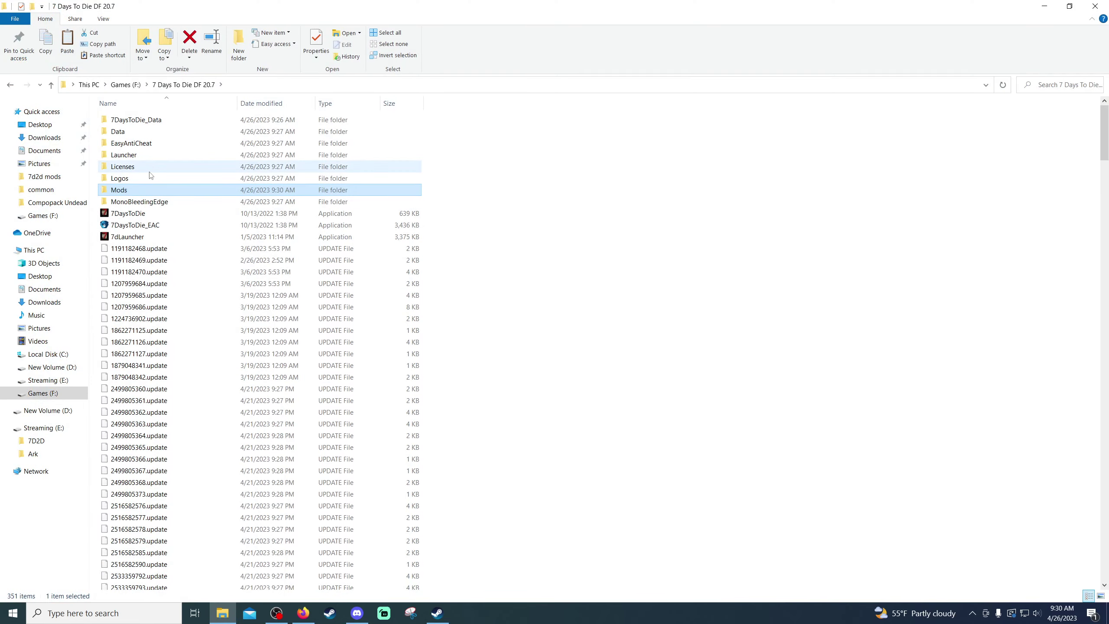
Create '7DaysToDie - Shortcut' on the desktop via Send to > Desktop, then show the desktop
click(145, 214)
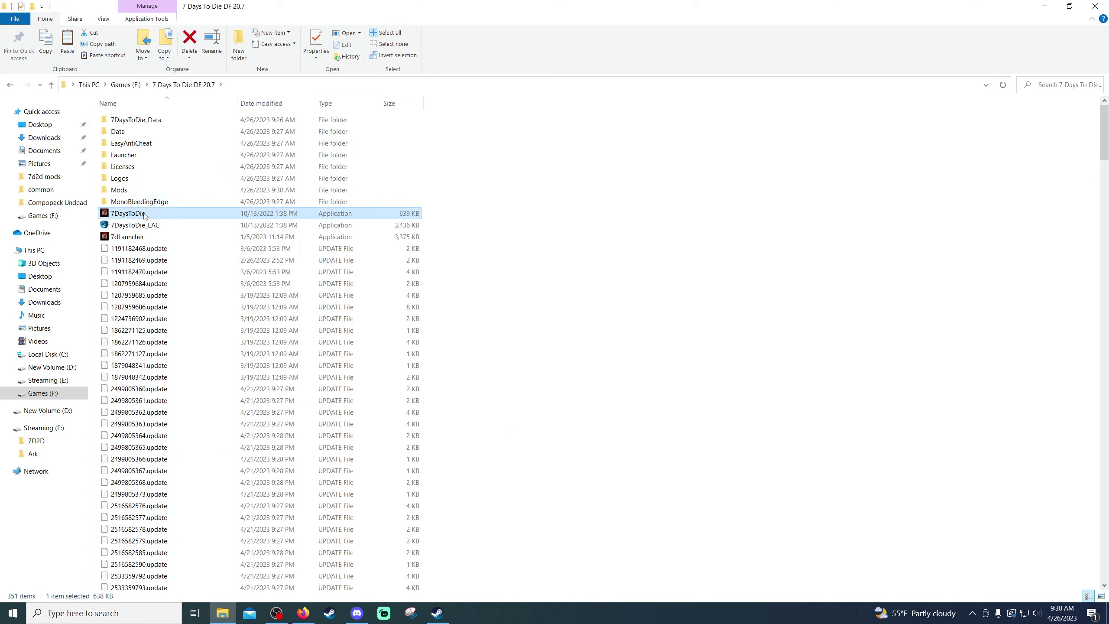
right_click(145, 215)
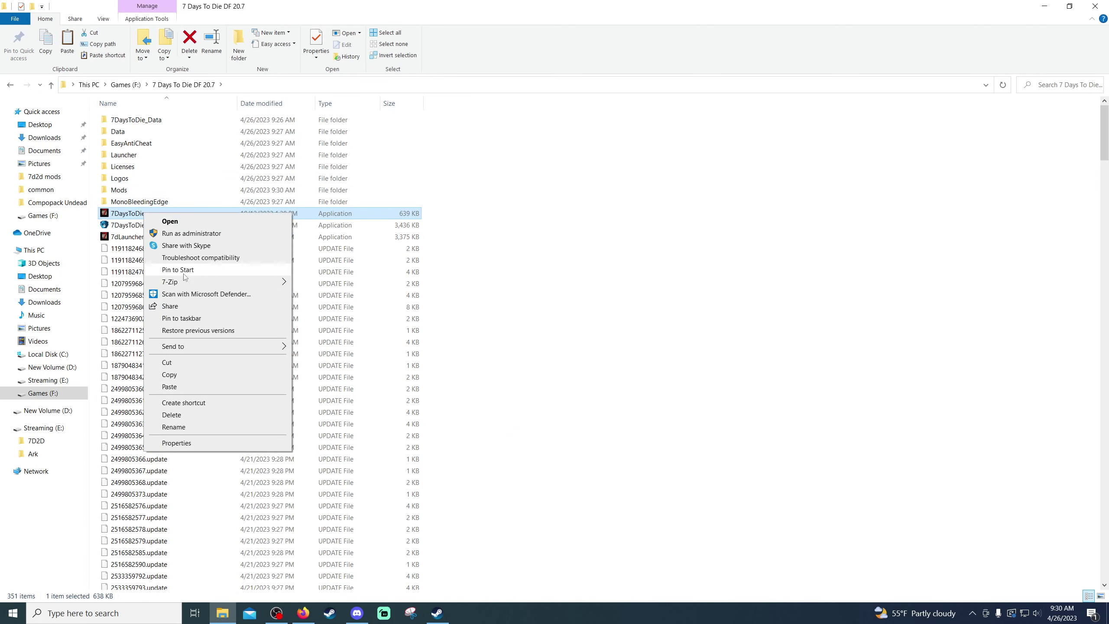
mouse_move(199, 348)
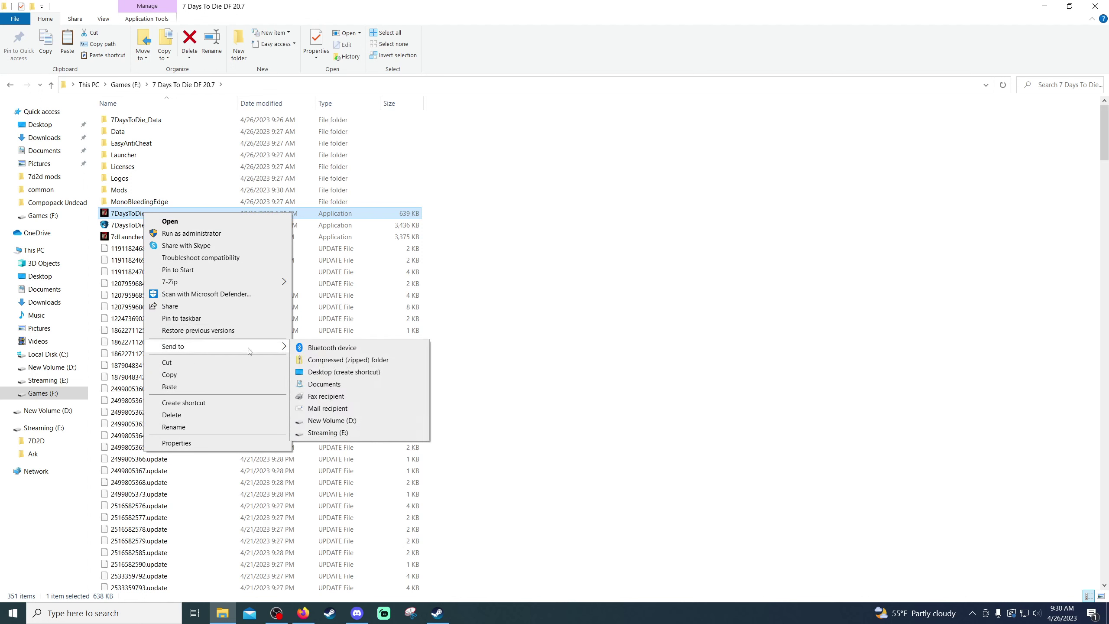
click(359, 372)
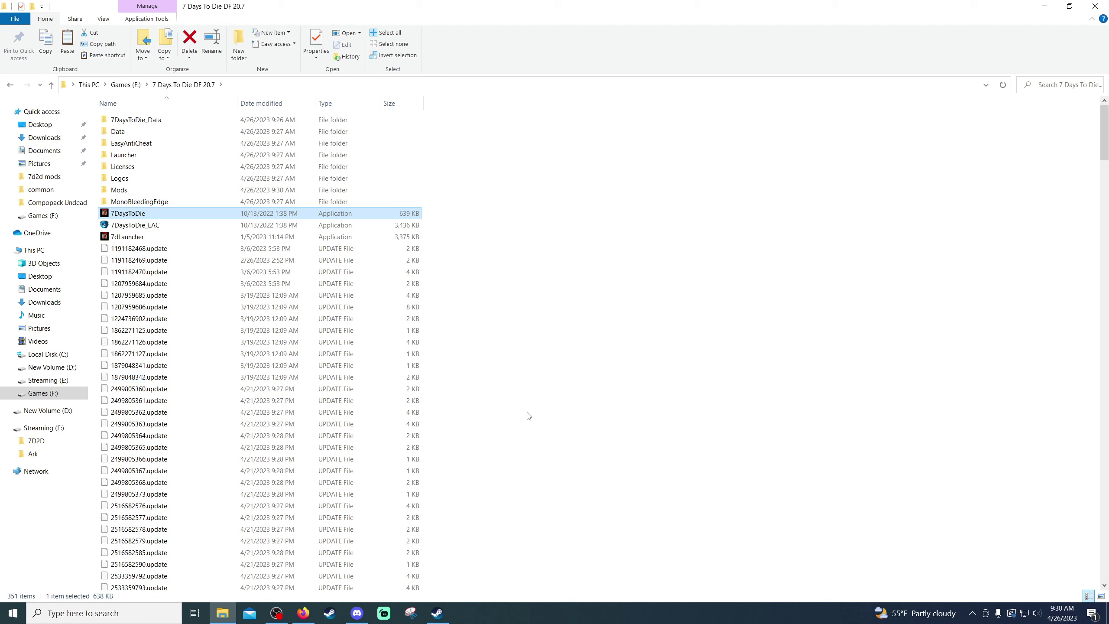
click(1107, 614)
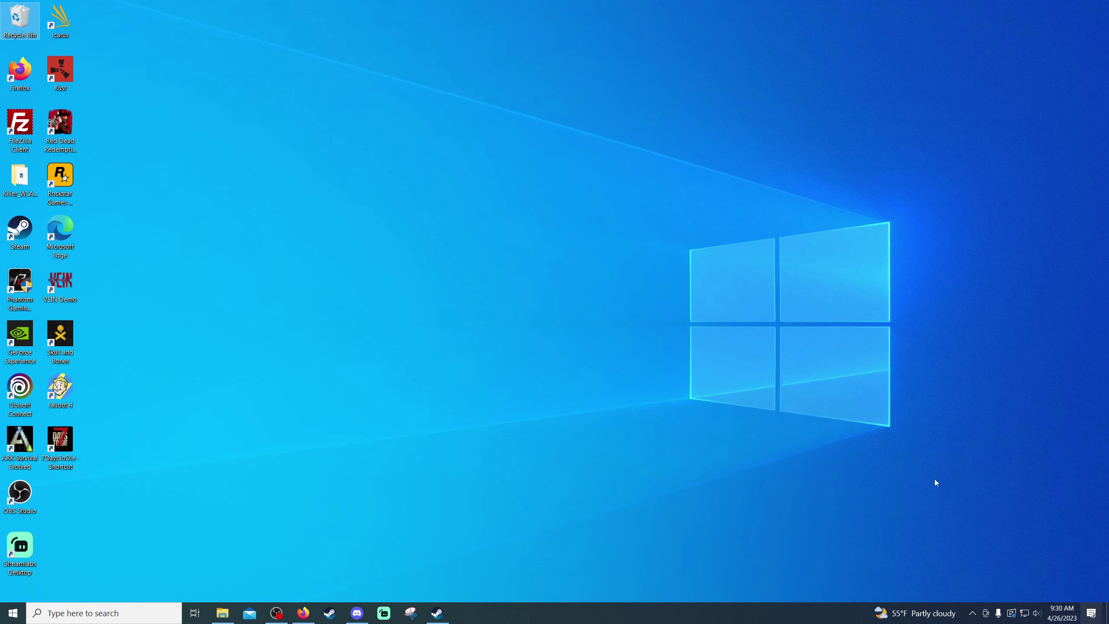
Rename the desktop shortcut to '7DaysToDie - Shortcut DF' and return to the DF 20.7 game folder window
click(57, 450)
right_click(57, 451)
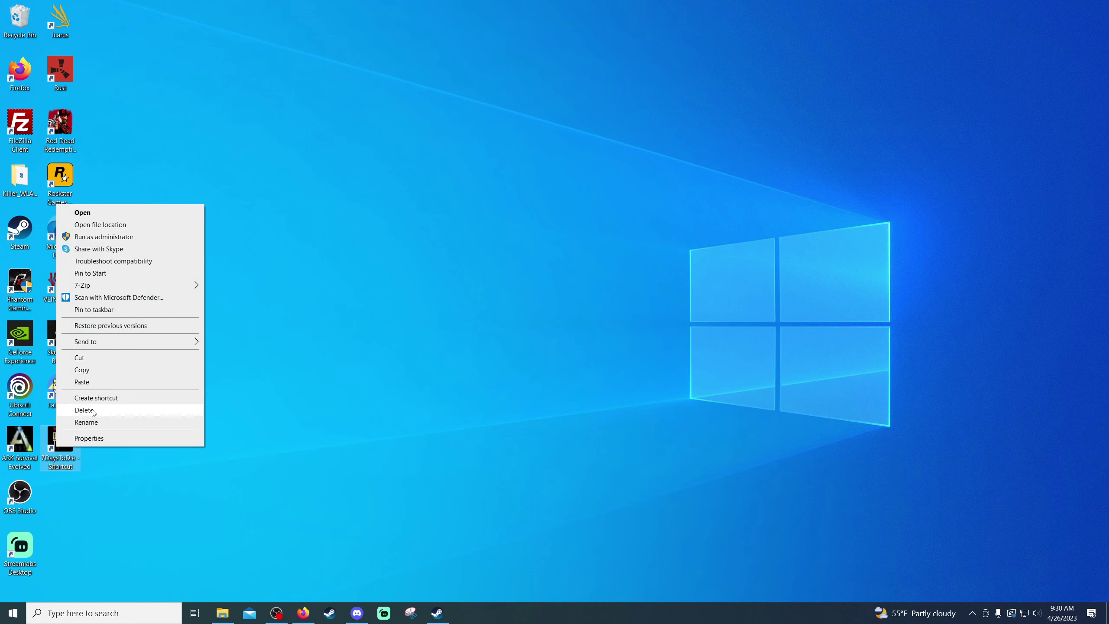
click(86, 422)
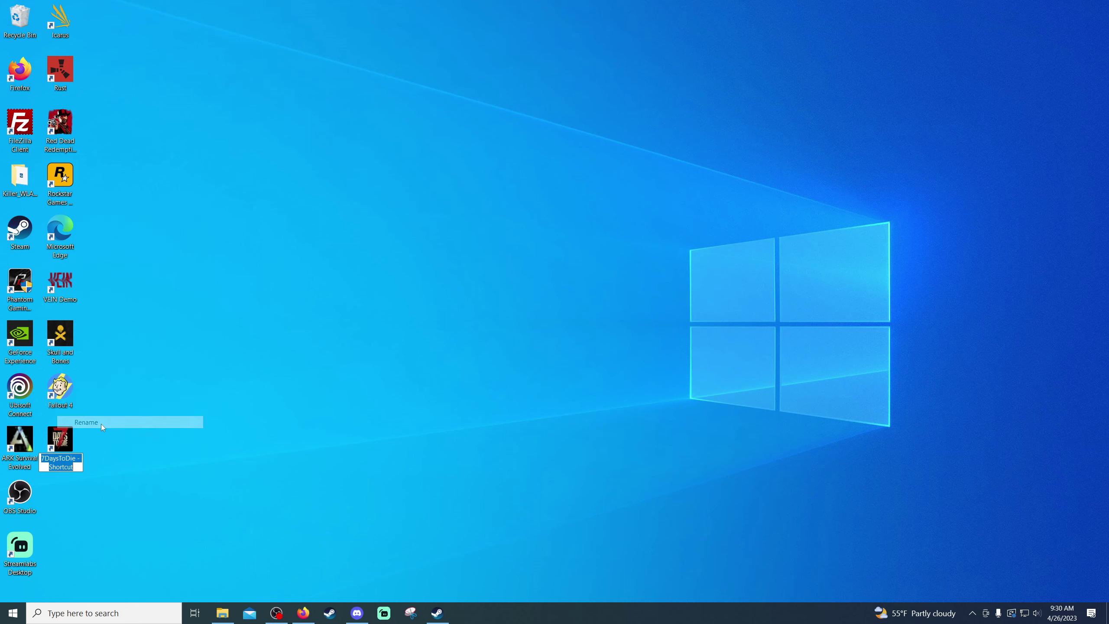
click(77, 463)
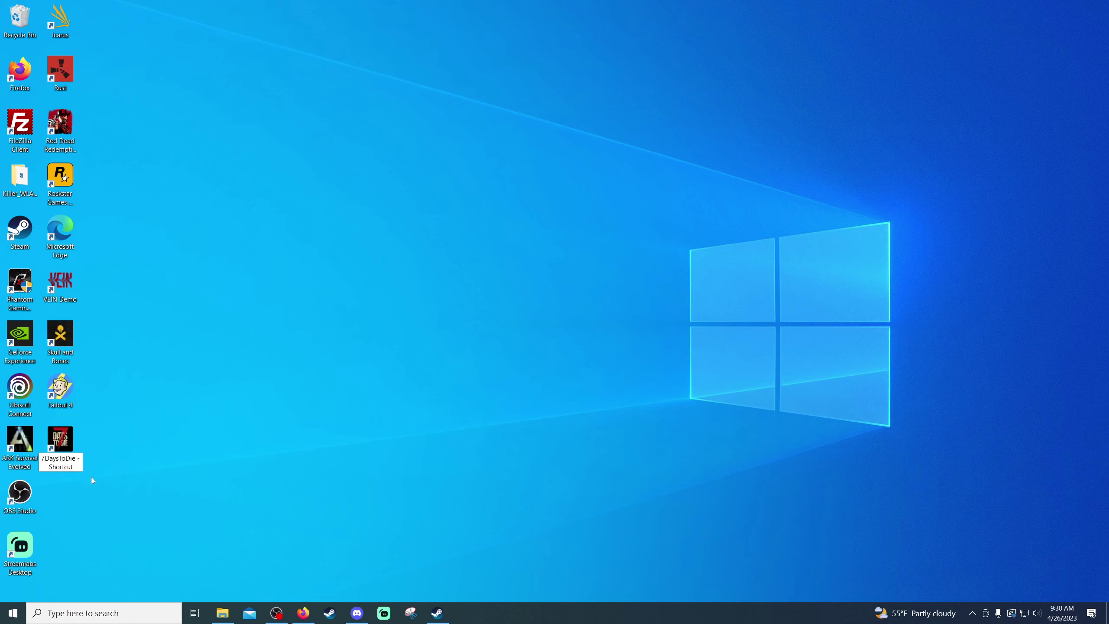
text(DF)
key(Return)
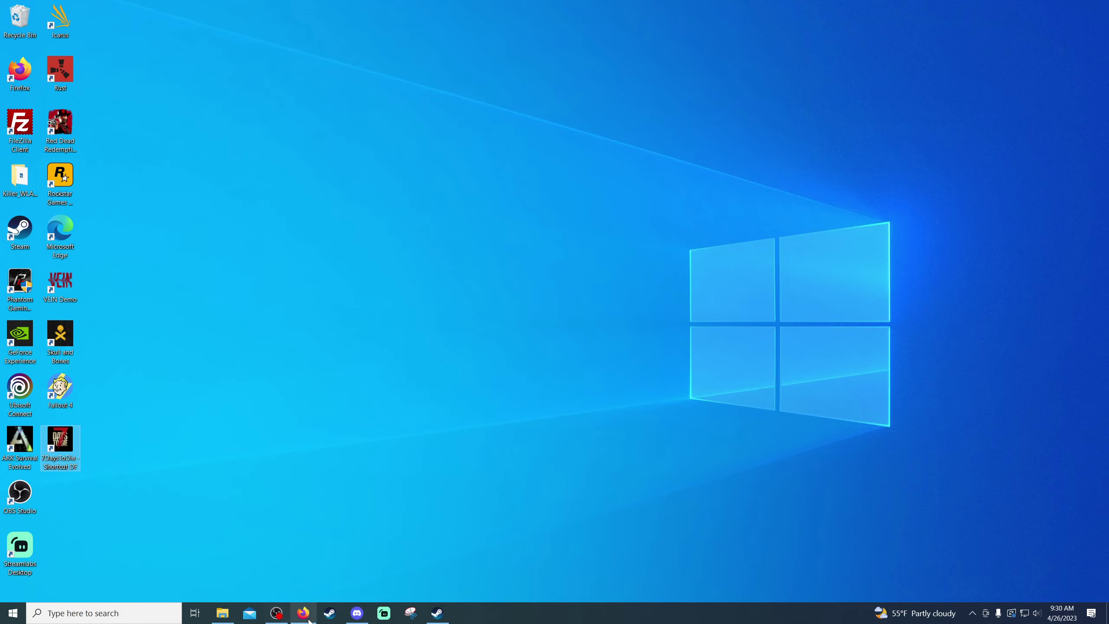
click(223, 613)
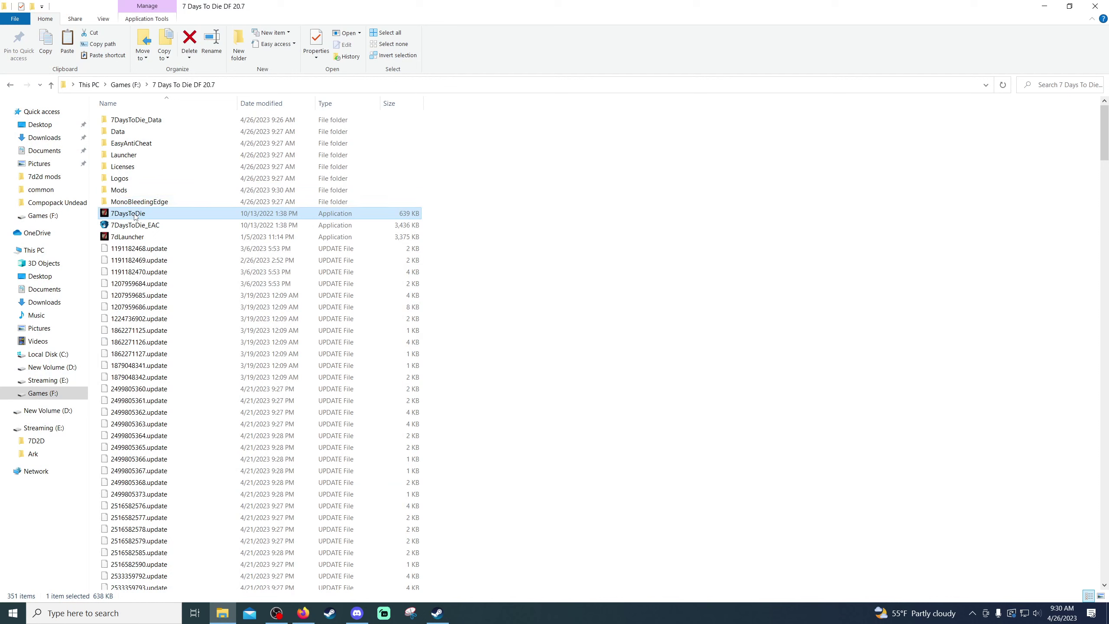